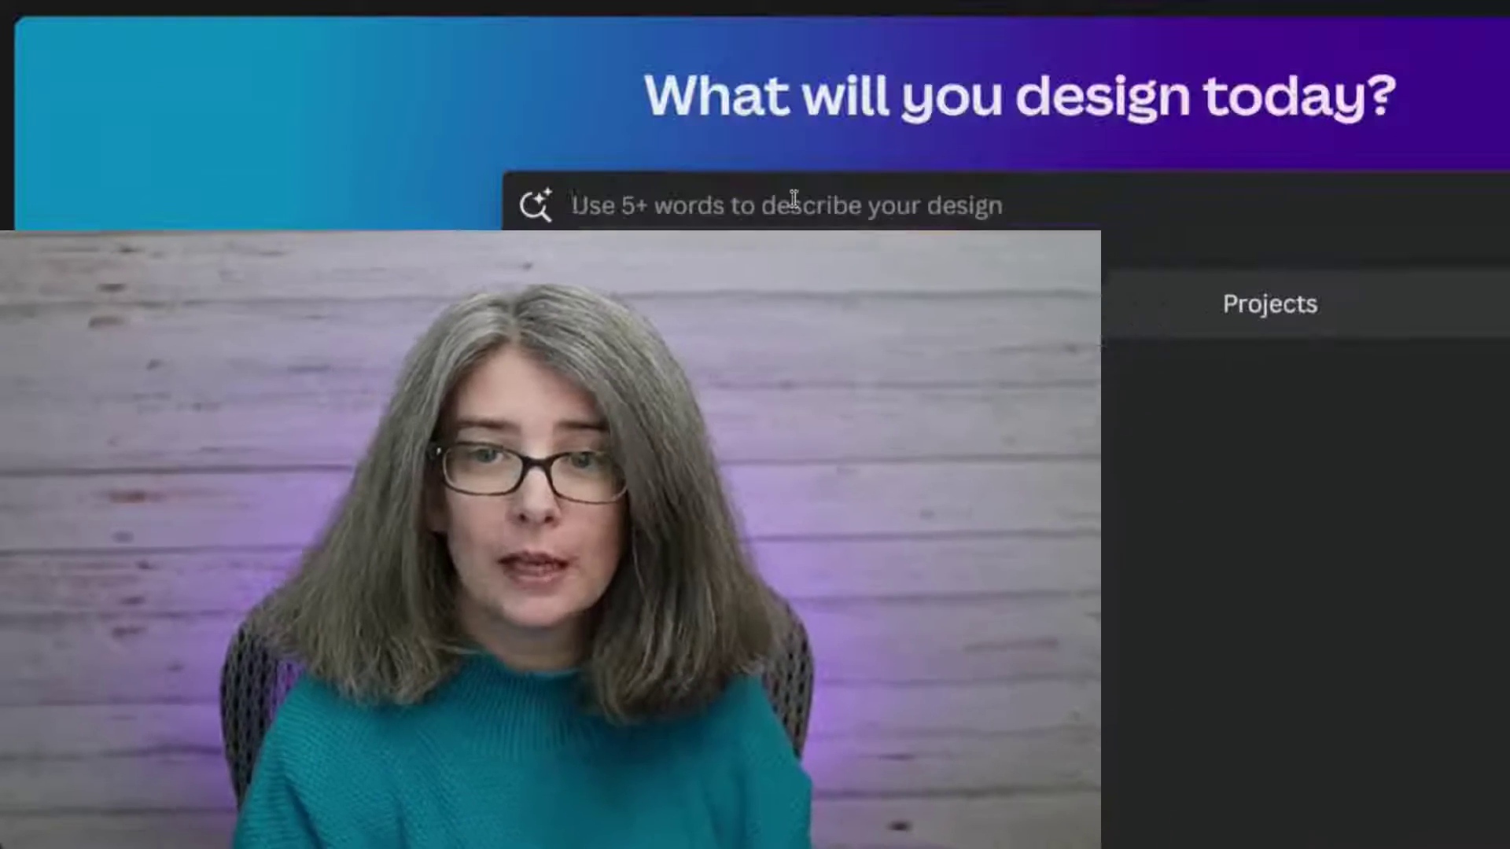
Search the Canva home page for 'YouTube Banner' to start a blank banner design
{"action": "type", "text": "YouUT"}
{"action": "type", "text": "be Banne"}
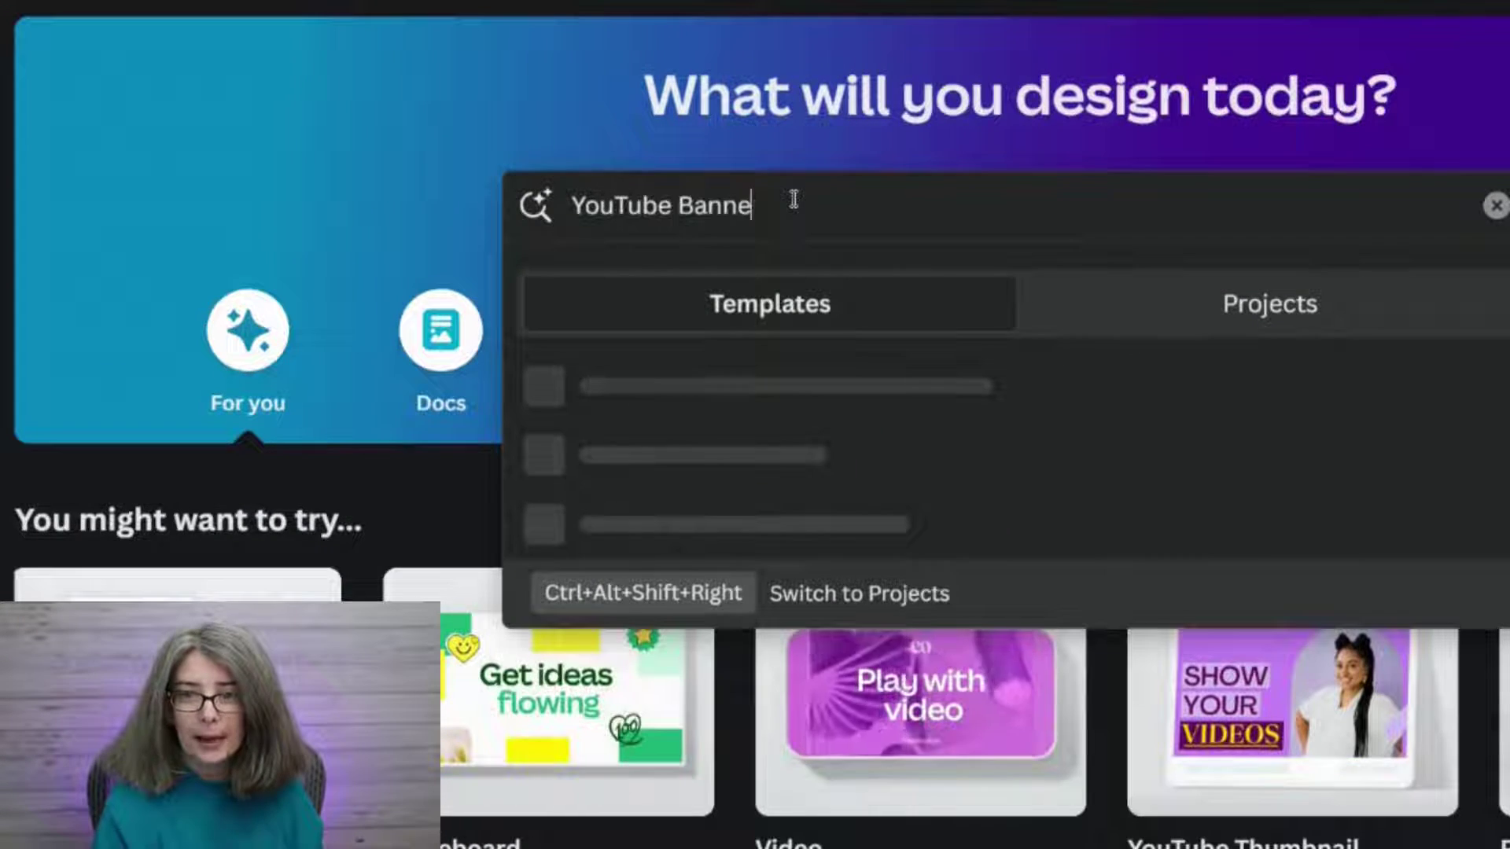
{"action": "type", "text": "r"}
{"action": "key", "text": "Return"}
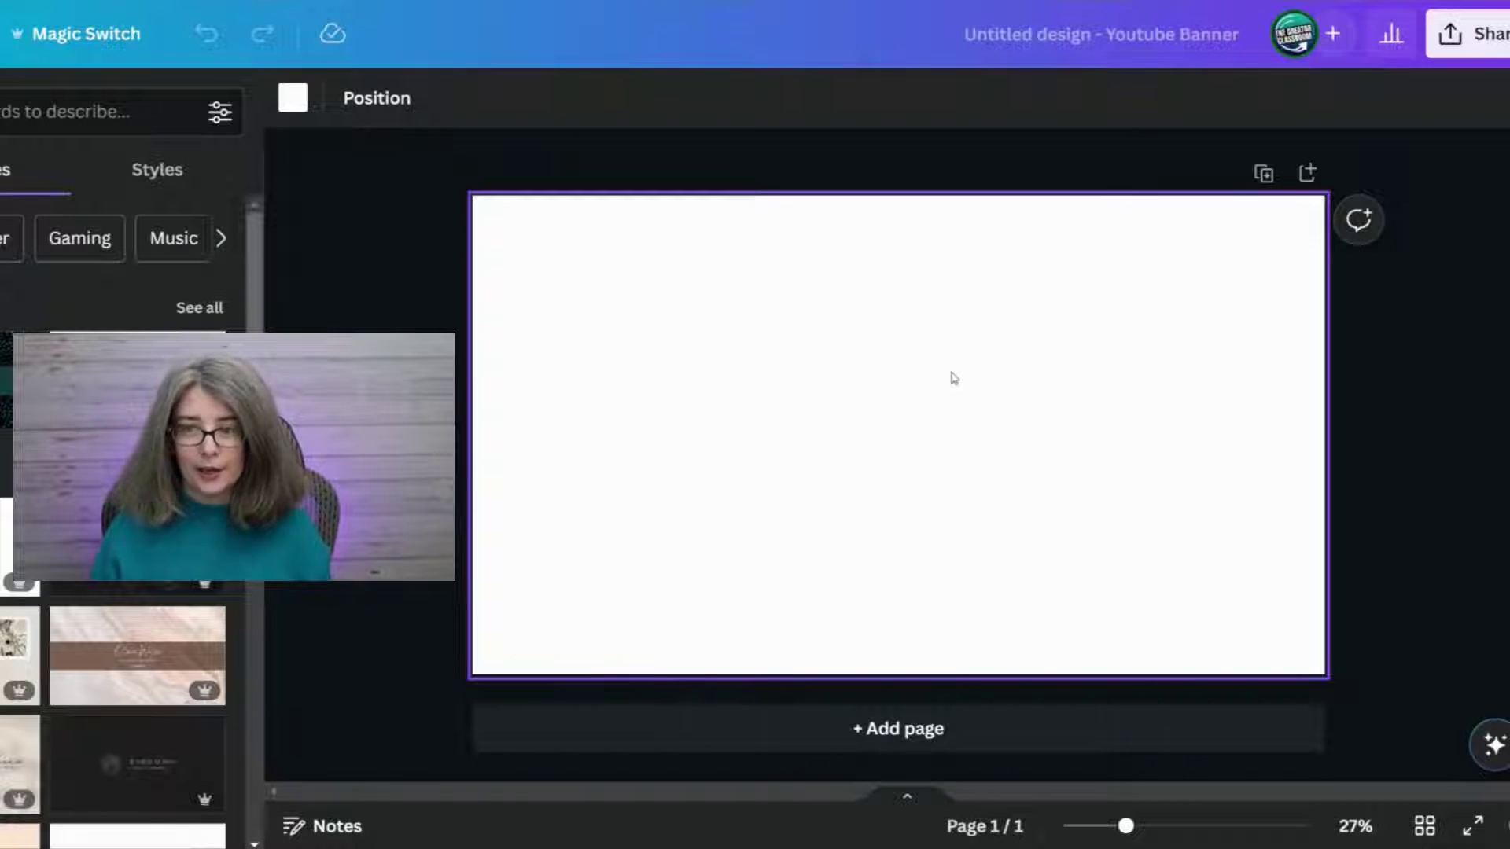
Add a teal square shape to the blank banner and select it
{"action": "key", "text": "r"}
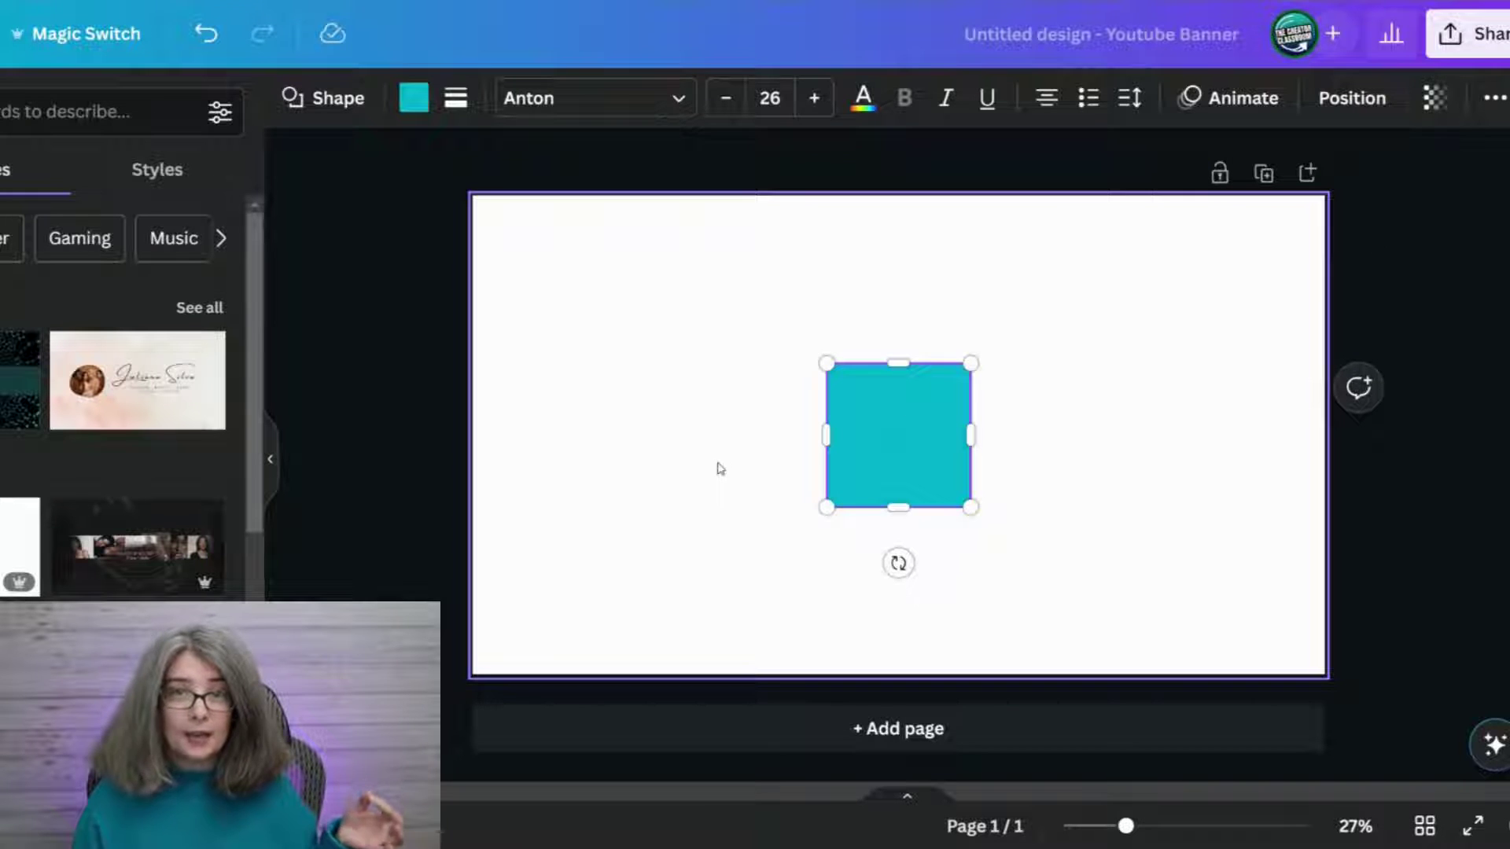
{"action": "left_click", "coordinate": [739, 444]}
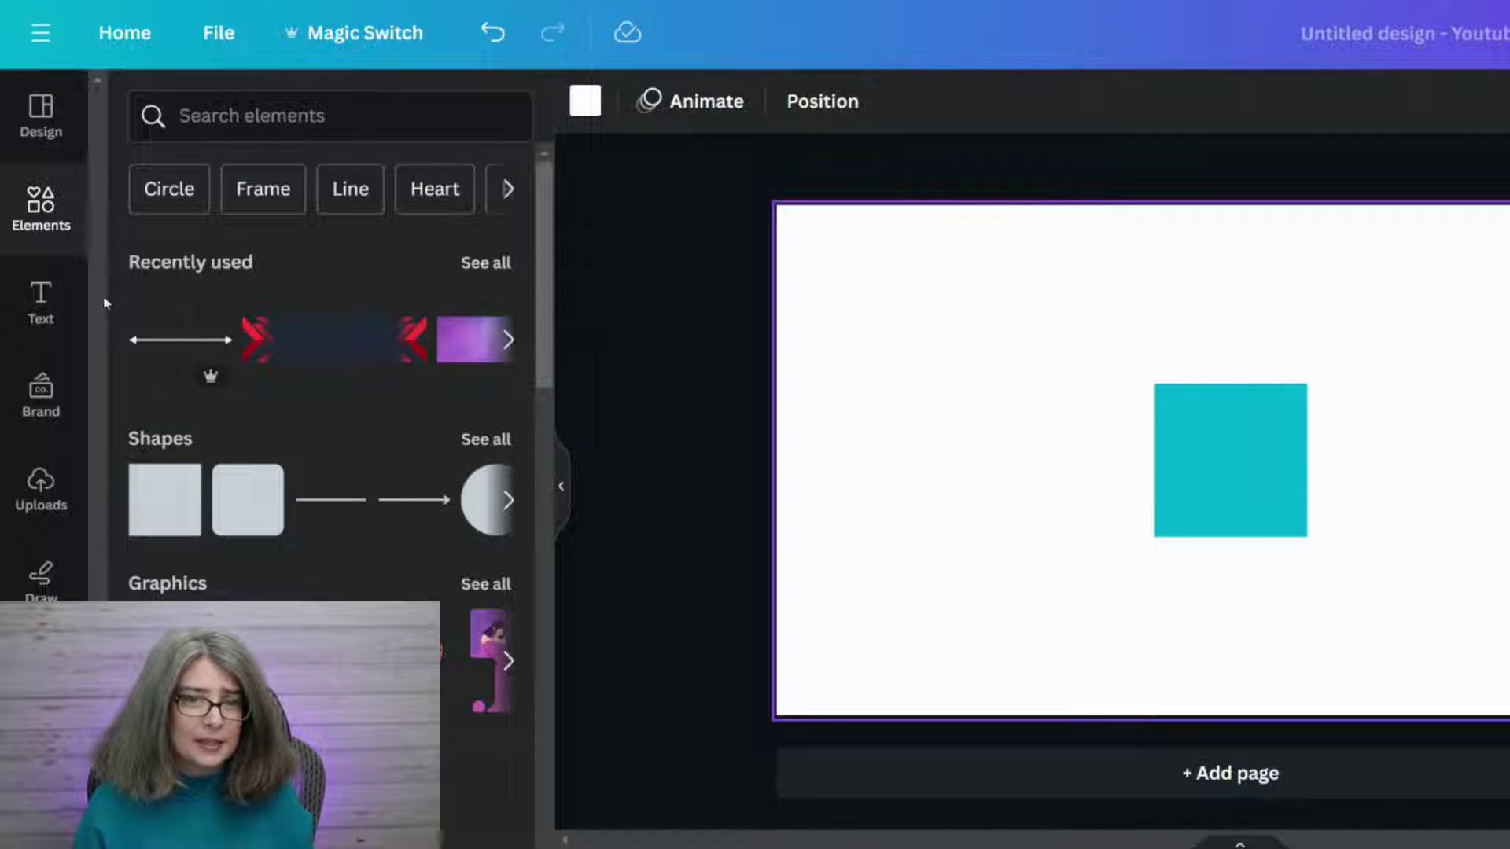
{"action": "left_click", "coordinate": [164, 511]}
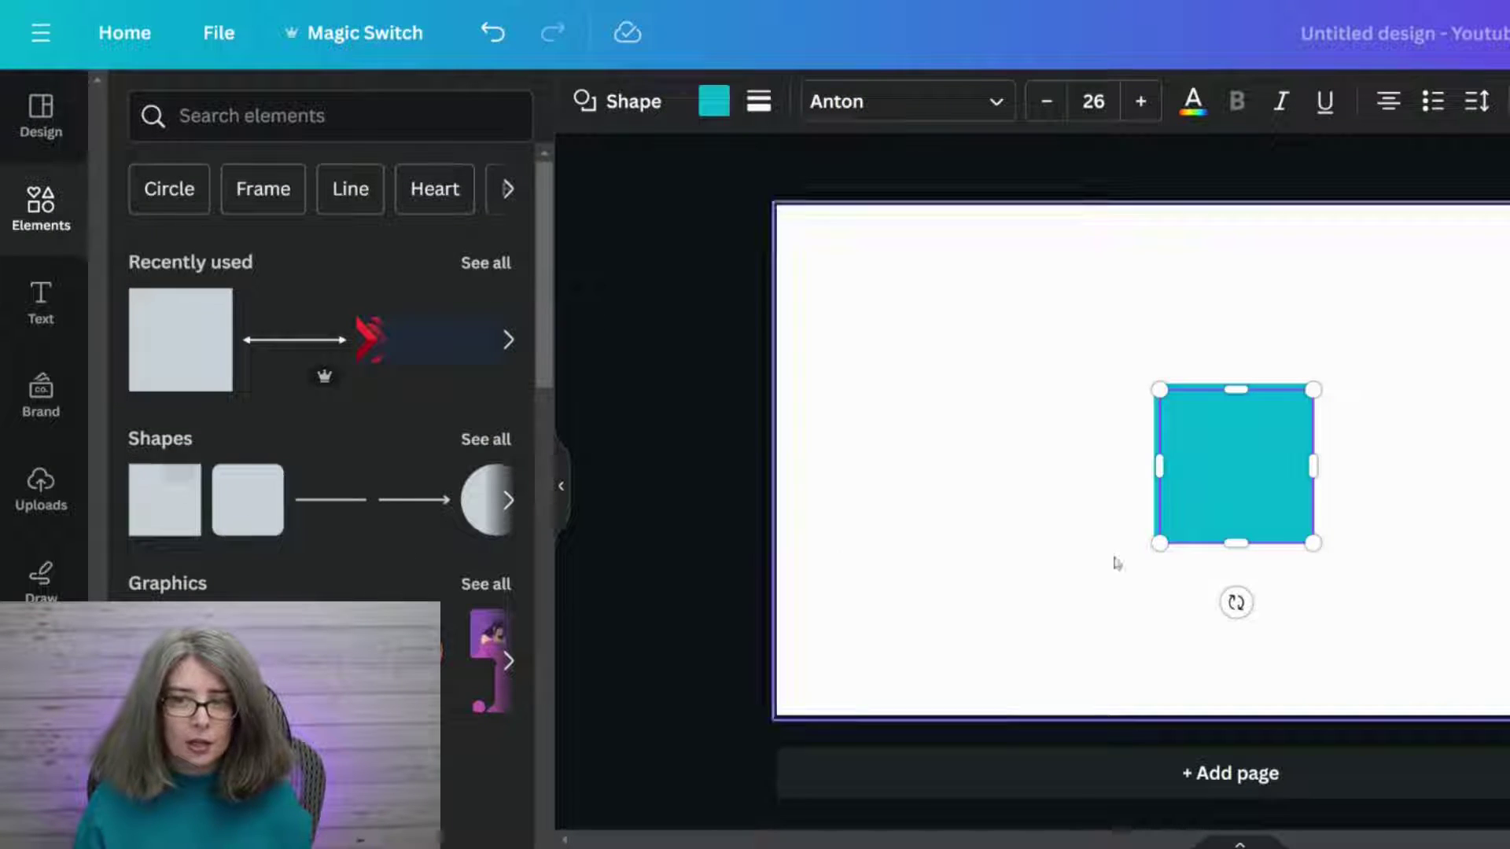
{"action": "left_click", "coordinate": [1218, 463]}
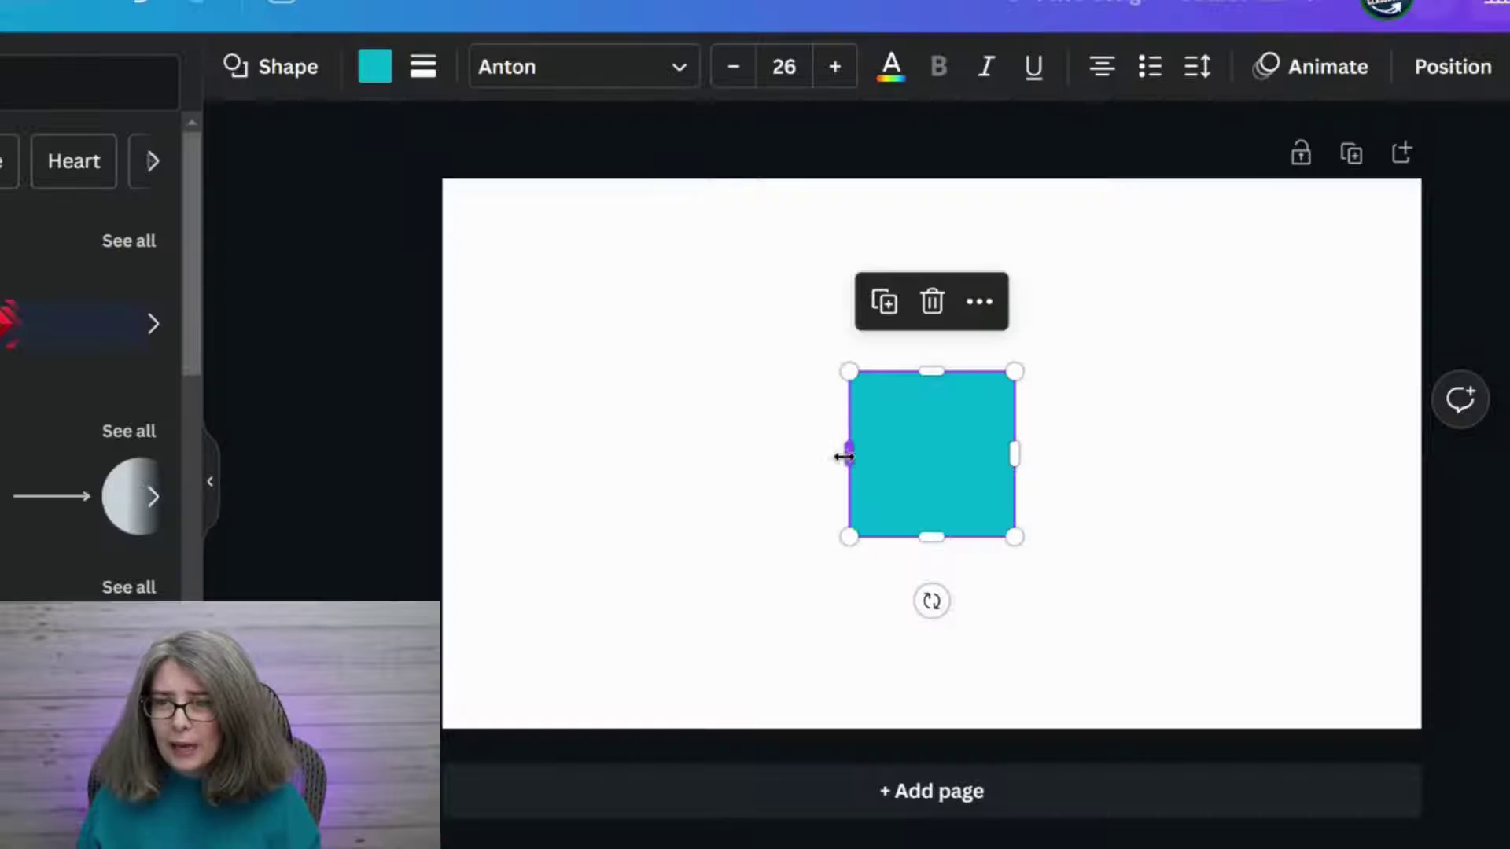
Stretch the square into a 654.9 × 432 px rectangle at X 841.1, Y 504
{"action": "left_click_drag", "start_coordinate": [843, 454], "coordinate": [510, 475]}
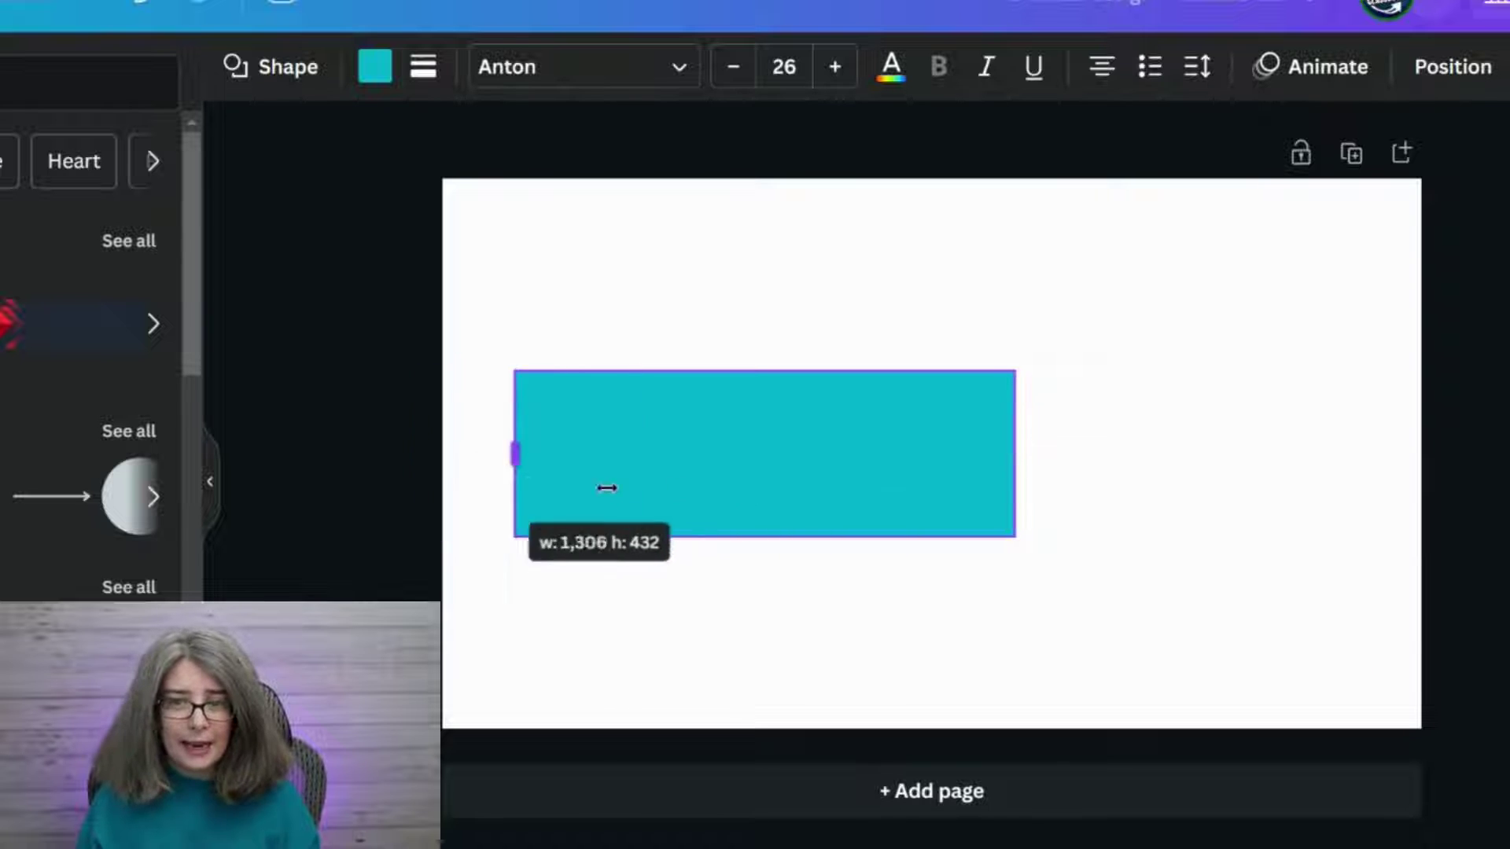
{"action": "left_click_drag", "start_coordinate": [606, 487], "coordinate": [766, 477]}
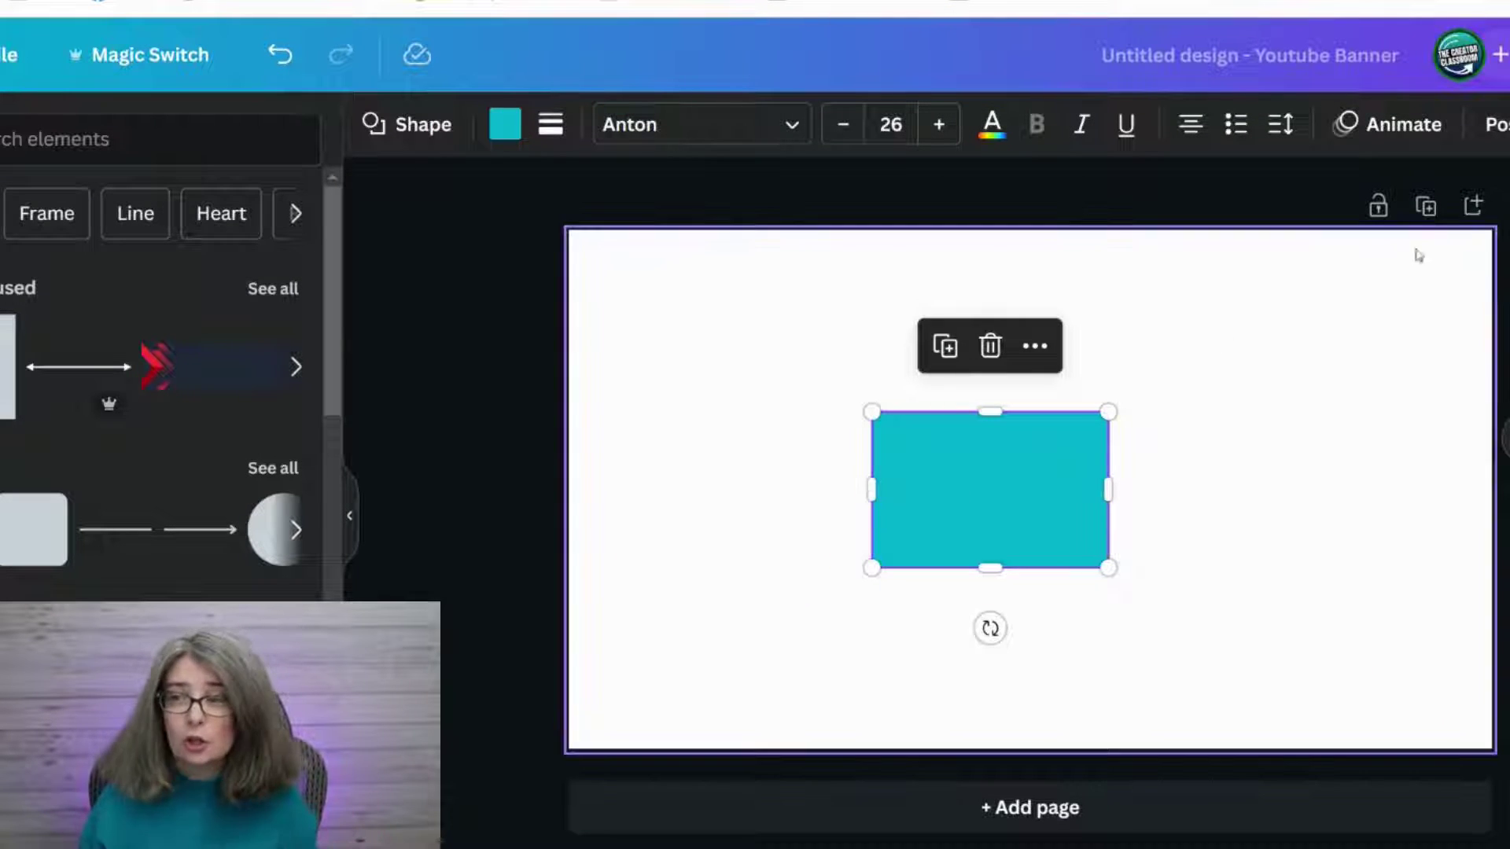
{"action": "left_click", "coordinate": [1498, 124]}
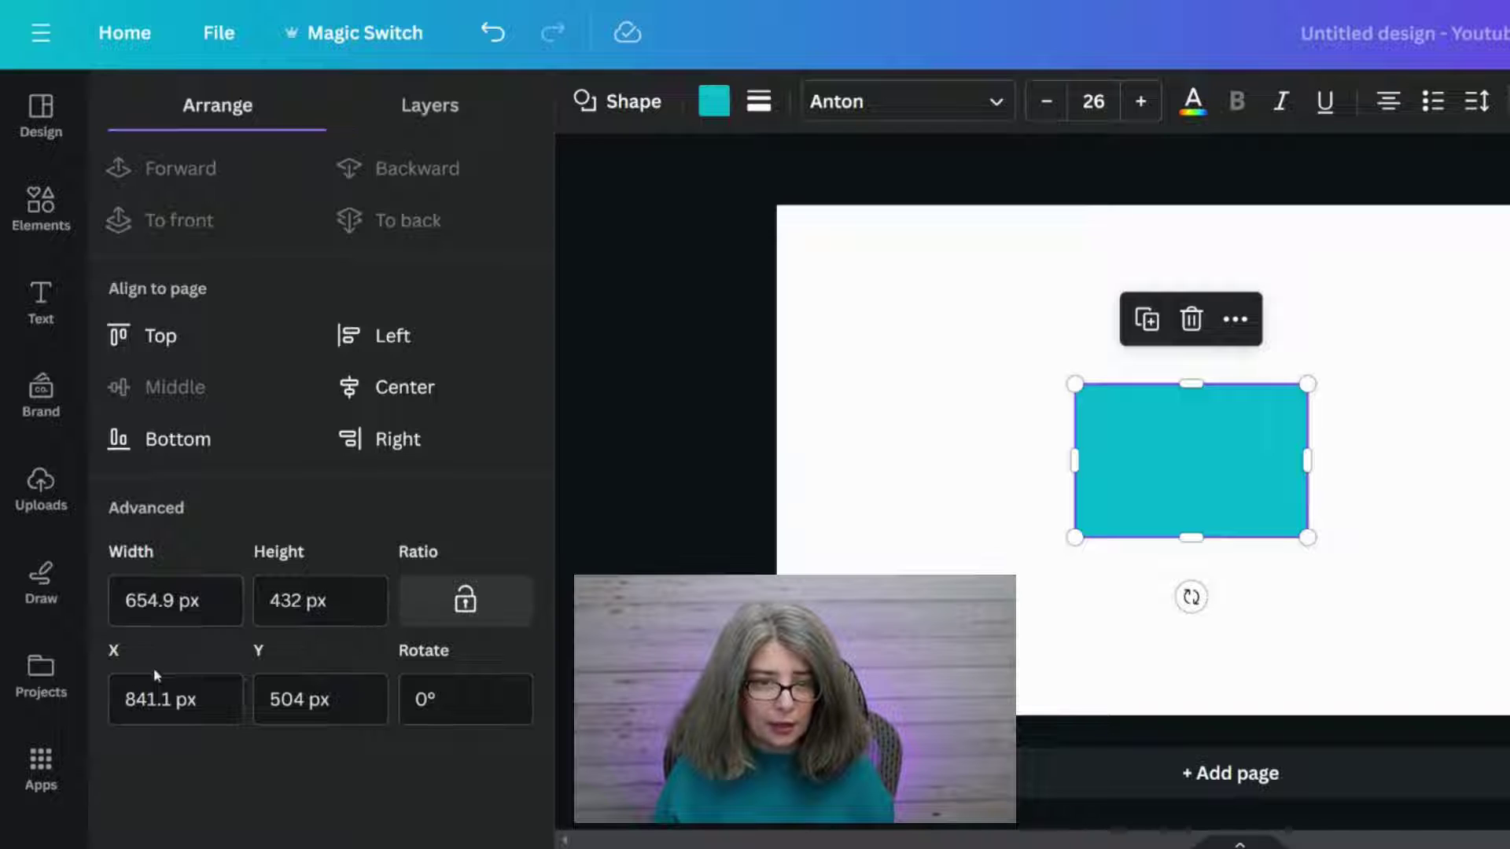
Resize the teal rectangle to 423 px height and 1546 px width
{"action": "left_click", "coordinate": [269, 599]}
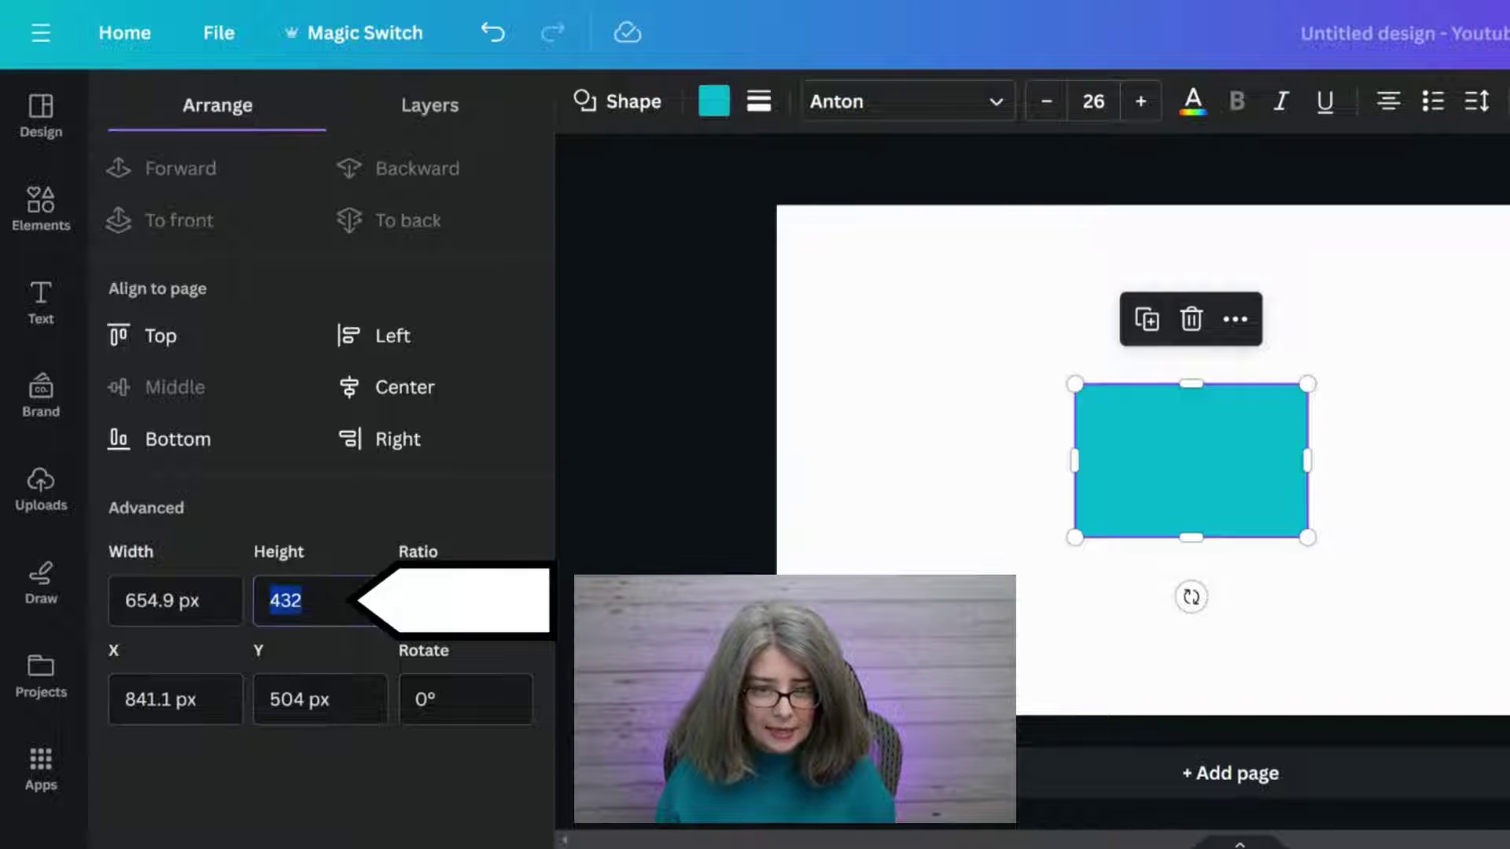
{"action": "type", "text": "423"}
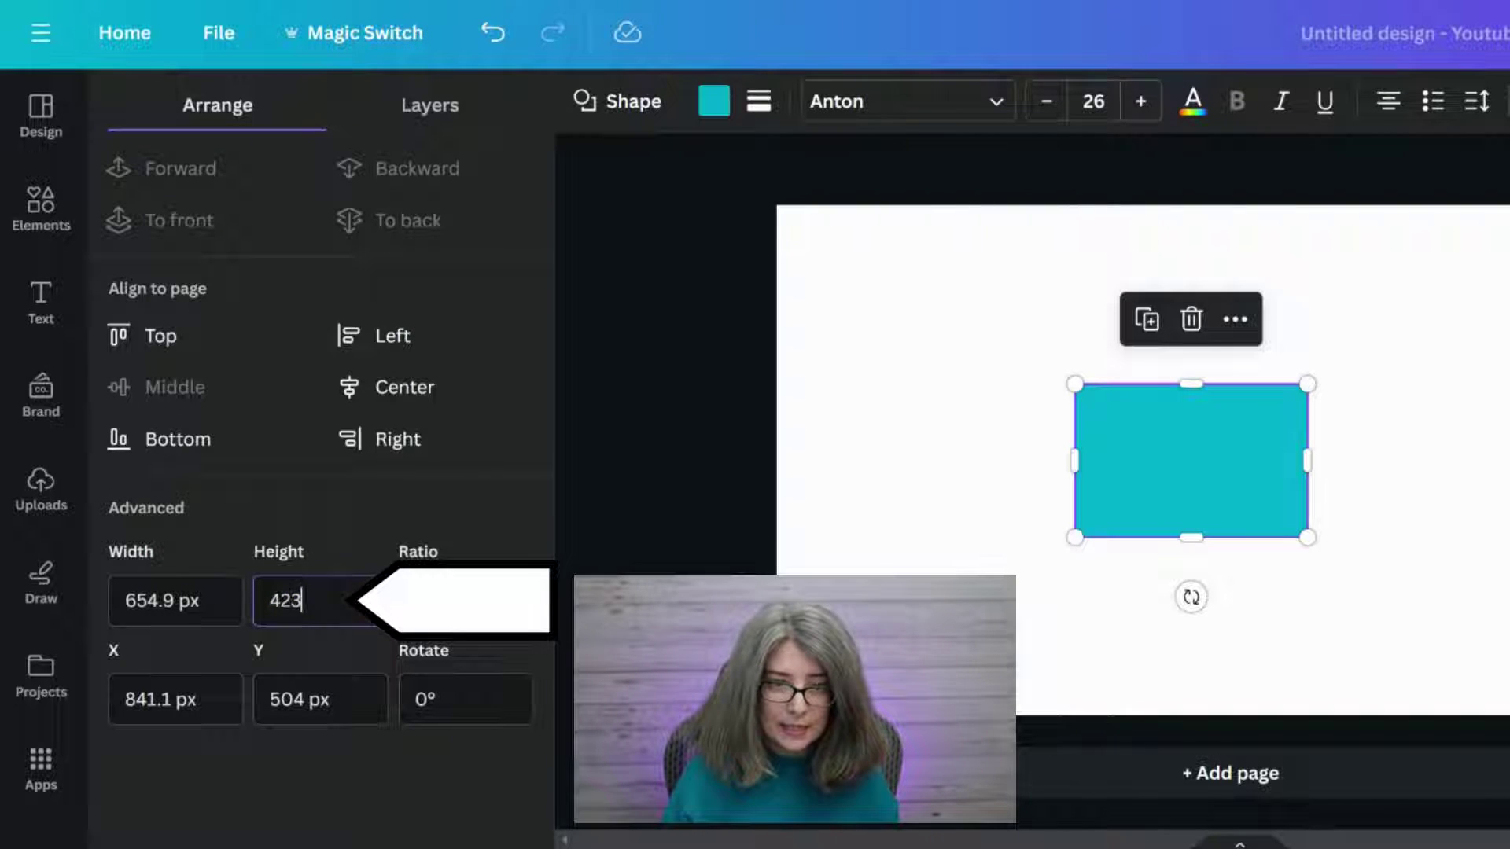
{"action": "key", "text": "Return"}
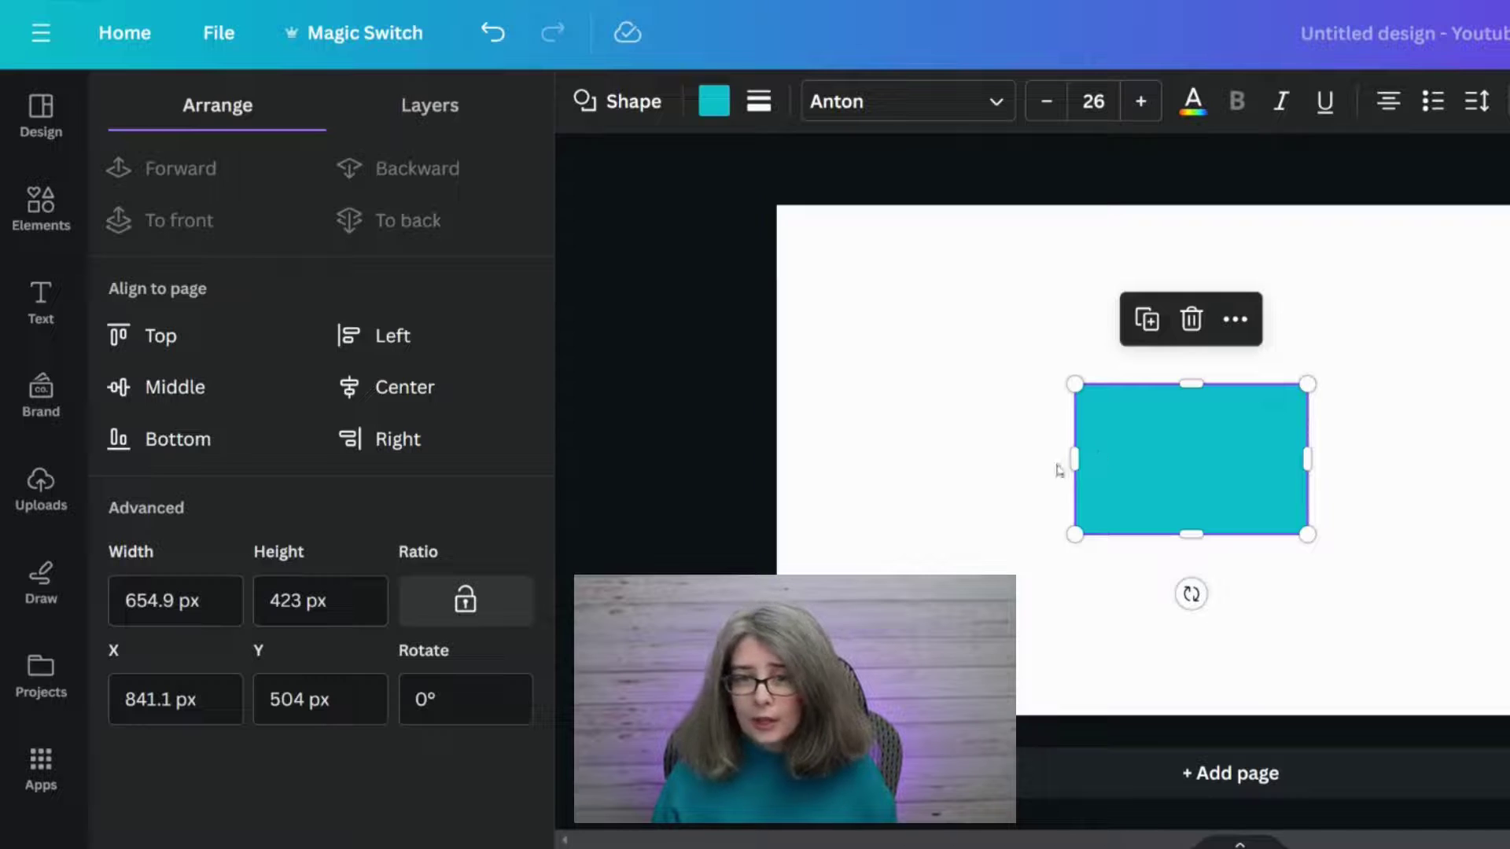
{"action": "left_click", "coordinate": [168, 603]}
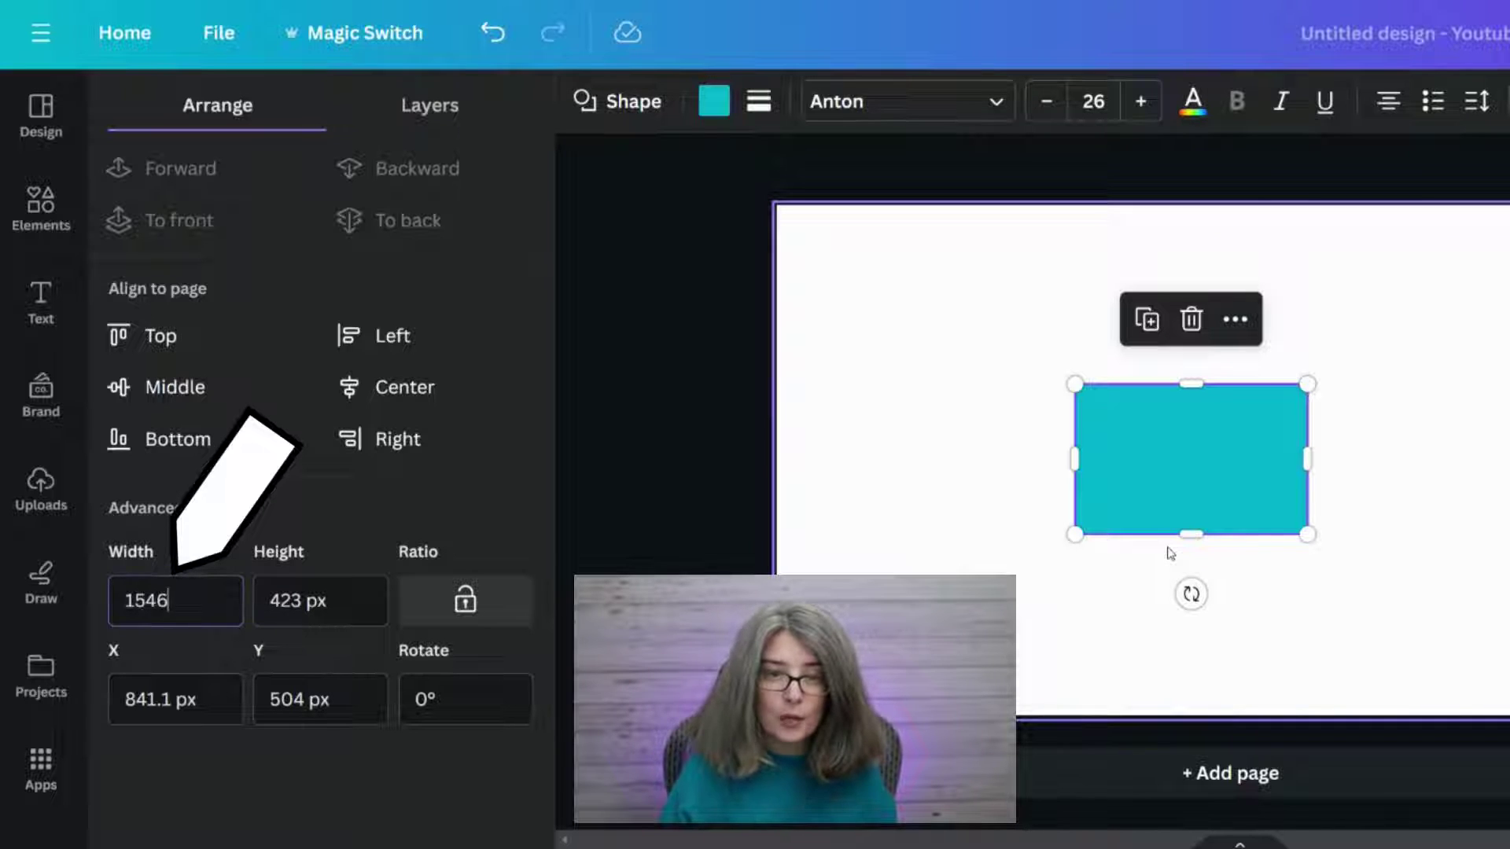
{"action": "key", "text": "Return"}
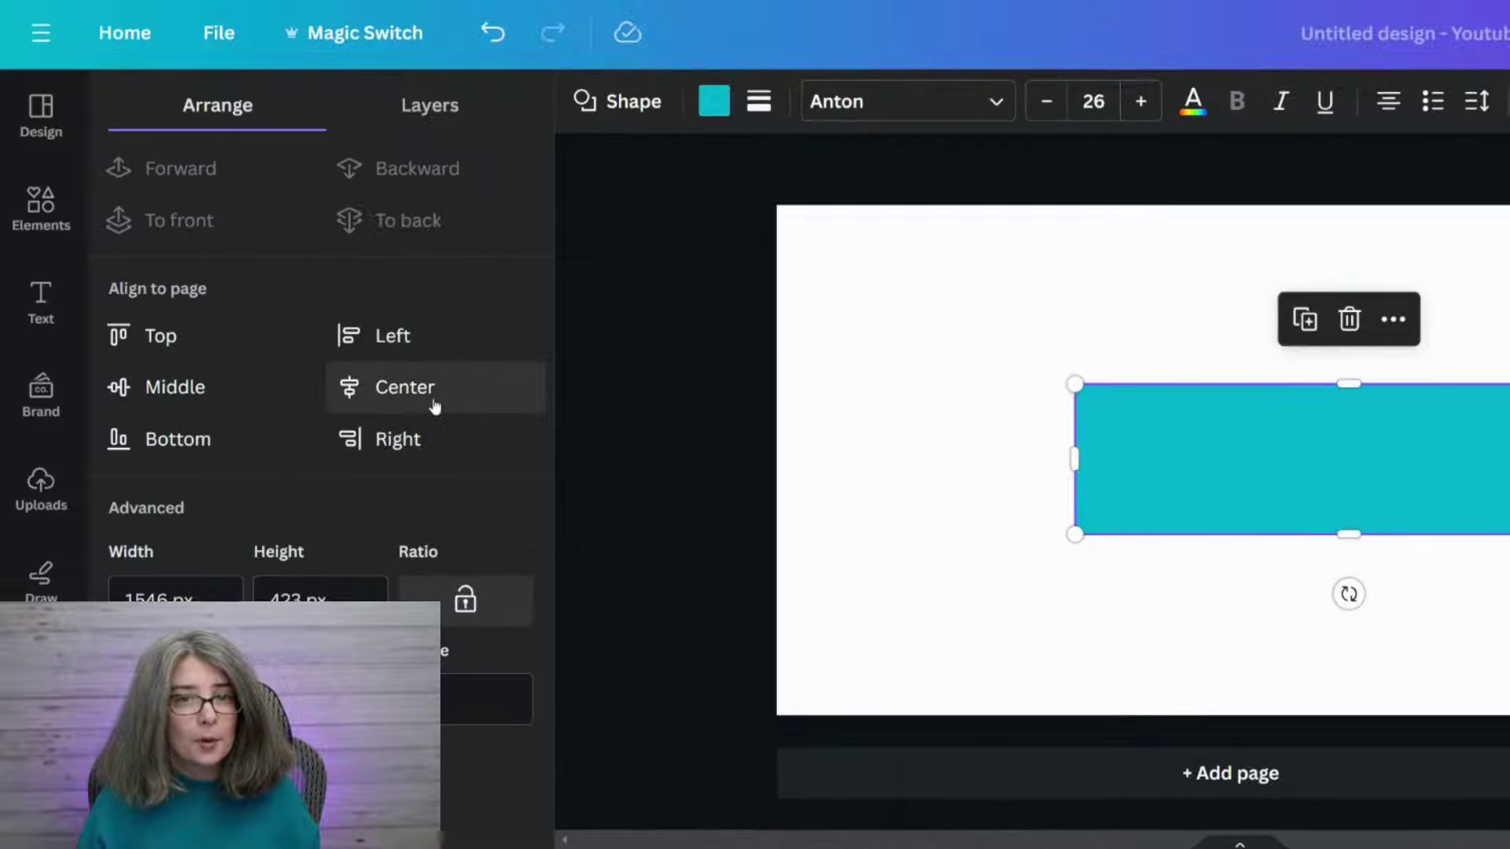
Align the rectangle to the page centre and middle, then deselect it
{"action": "left_click", "coordinate": [435, 405]}
{"action": "left_click", "coordinate": [163, 390]}
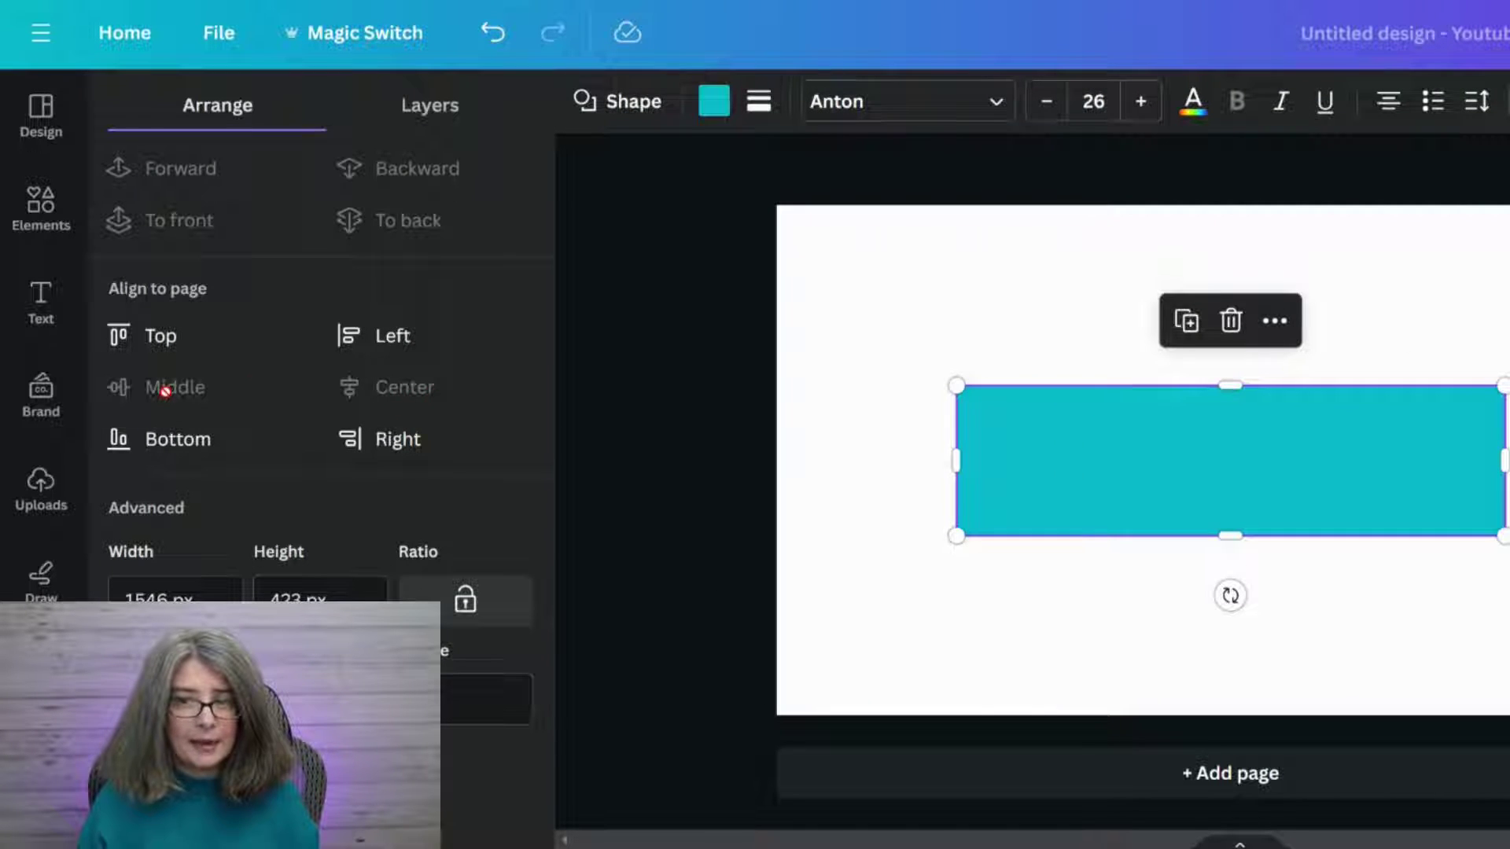
{"action": "left_click", "coordinate": [960, 303]}
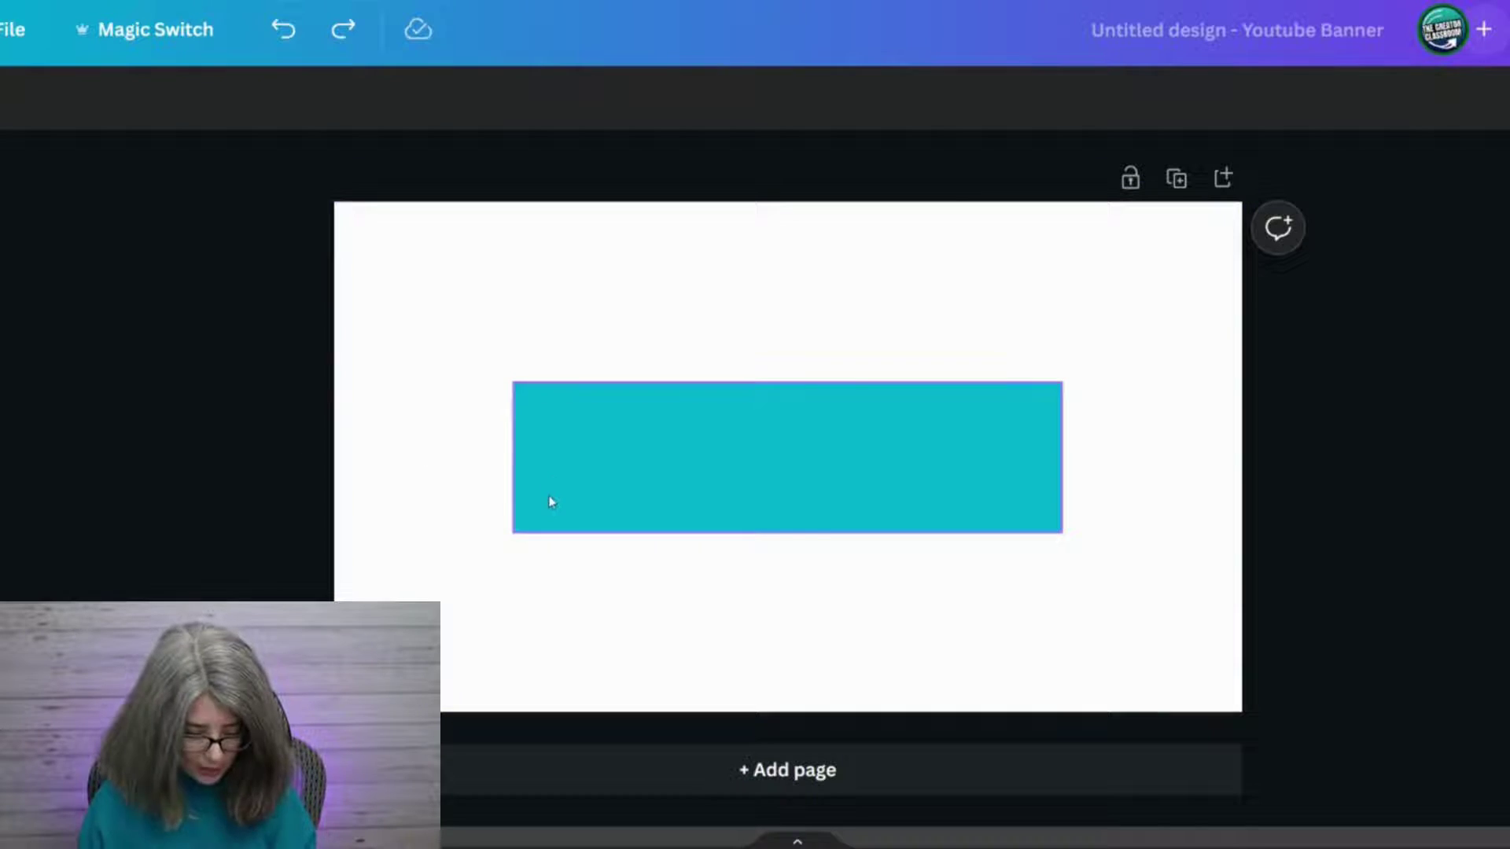
Lay a full-width horizontal line on the rectangle's top edge and a duplicate on its bottom edge
{"action": "key", "text": "l"}
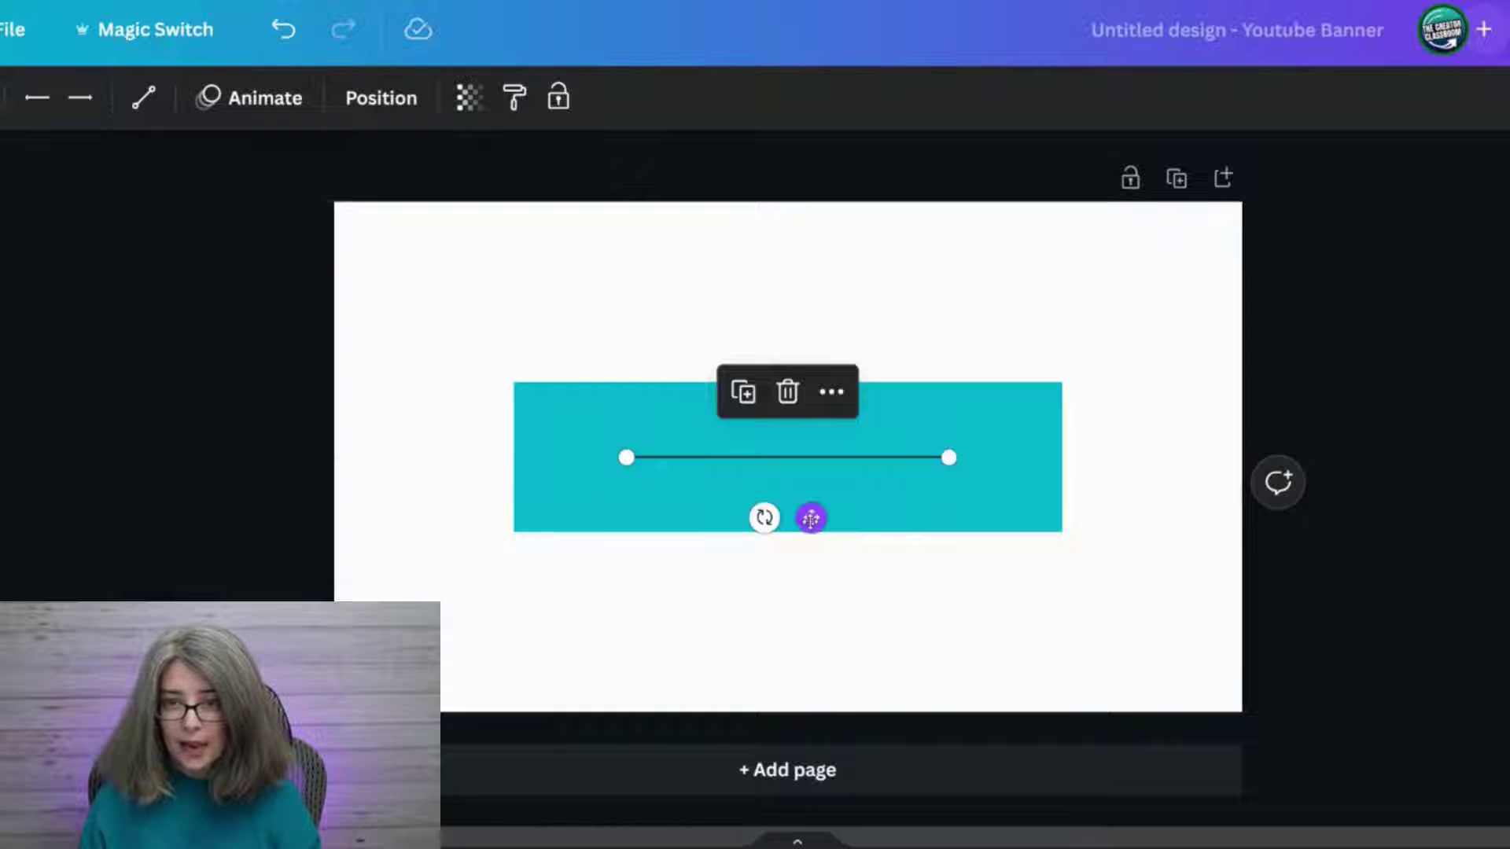
{"action": "left_click_drag", "start_coordinate": [810, 518], "coordinate": [517, 443]}
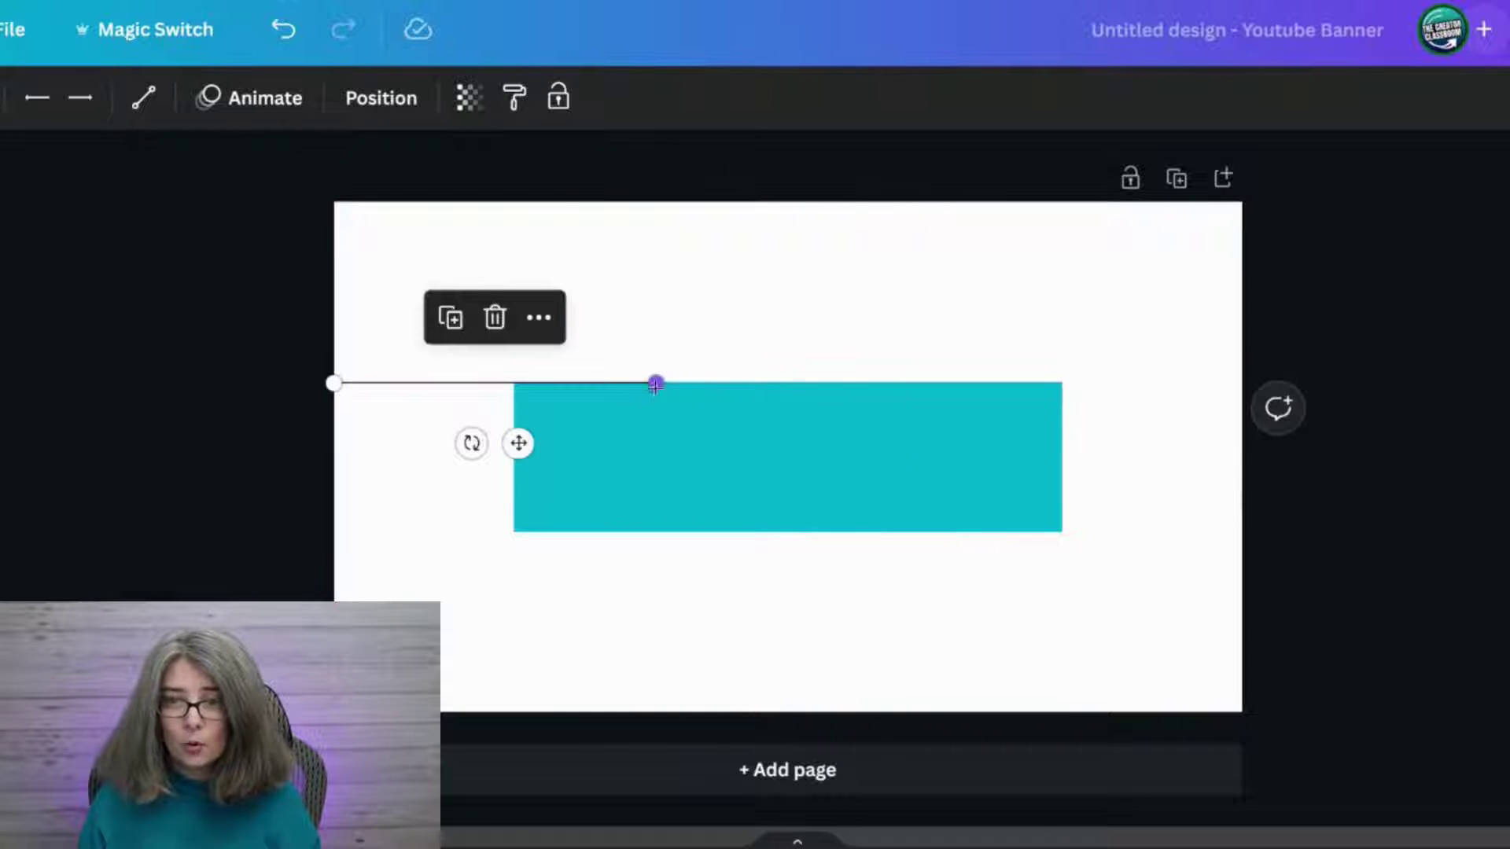
{"action": "left_click_drag", "start_coordinate": [655, 383], "coordinate": [1287, 384]}
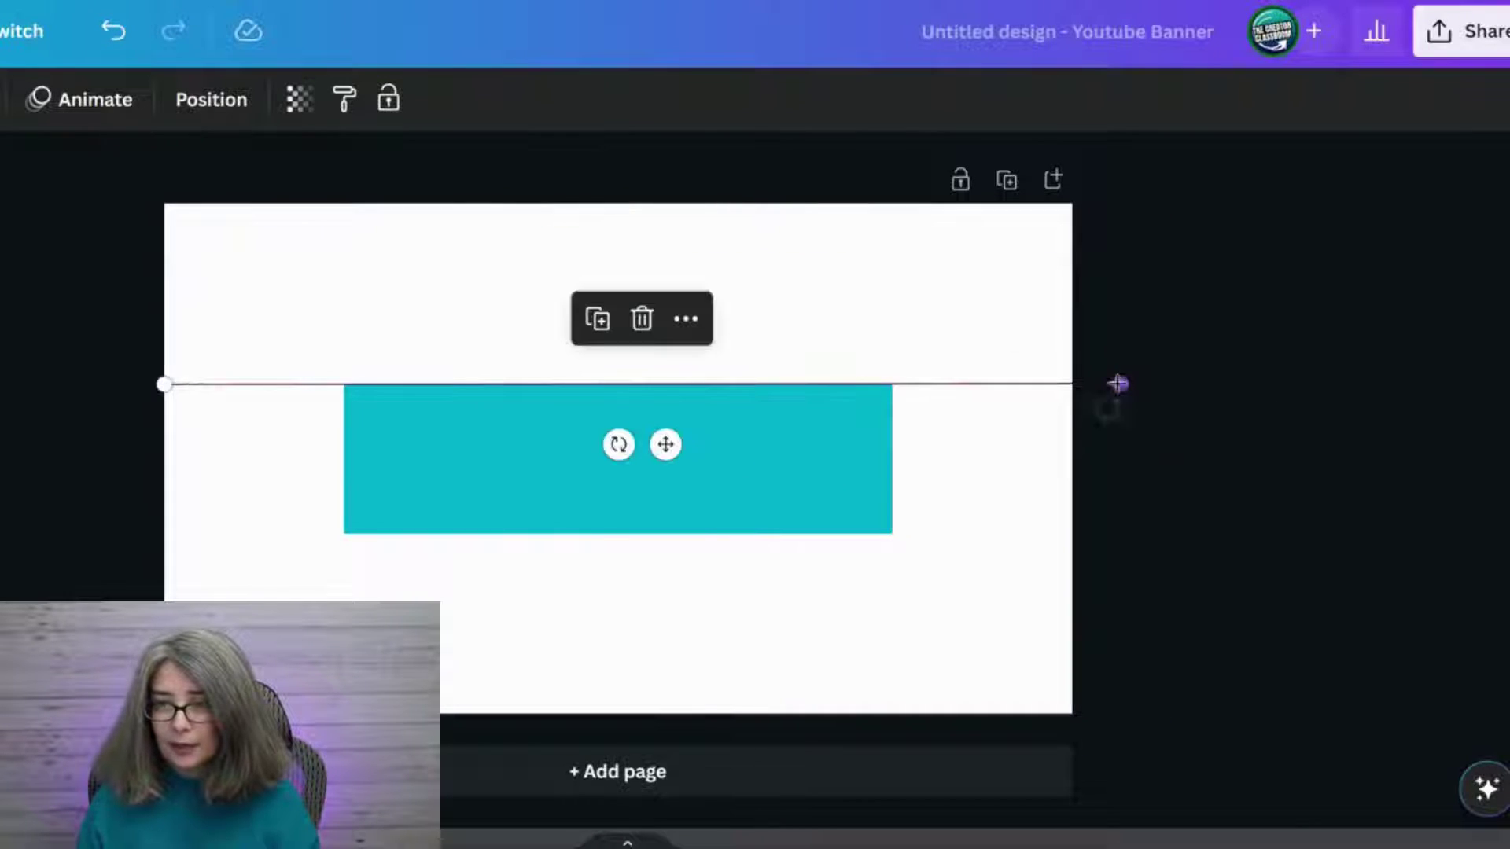
{"action": "left_click_drag", "start_coordinate": [1117, 383], "coordinate": [1122, 382]}
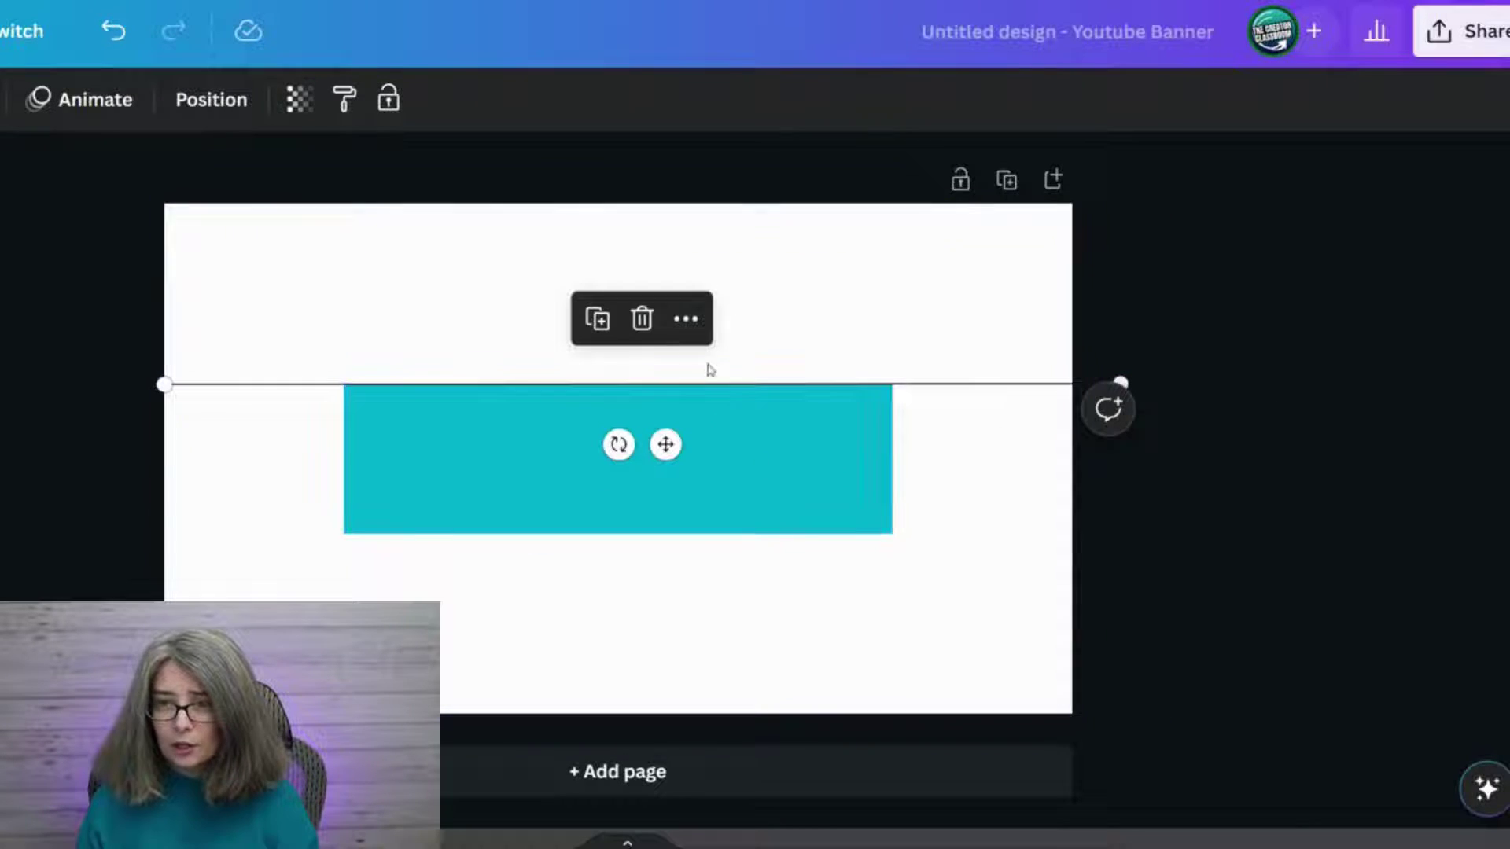
{"action": "left_click", "coordinate": [602, 334]}
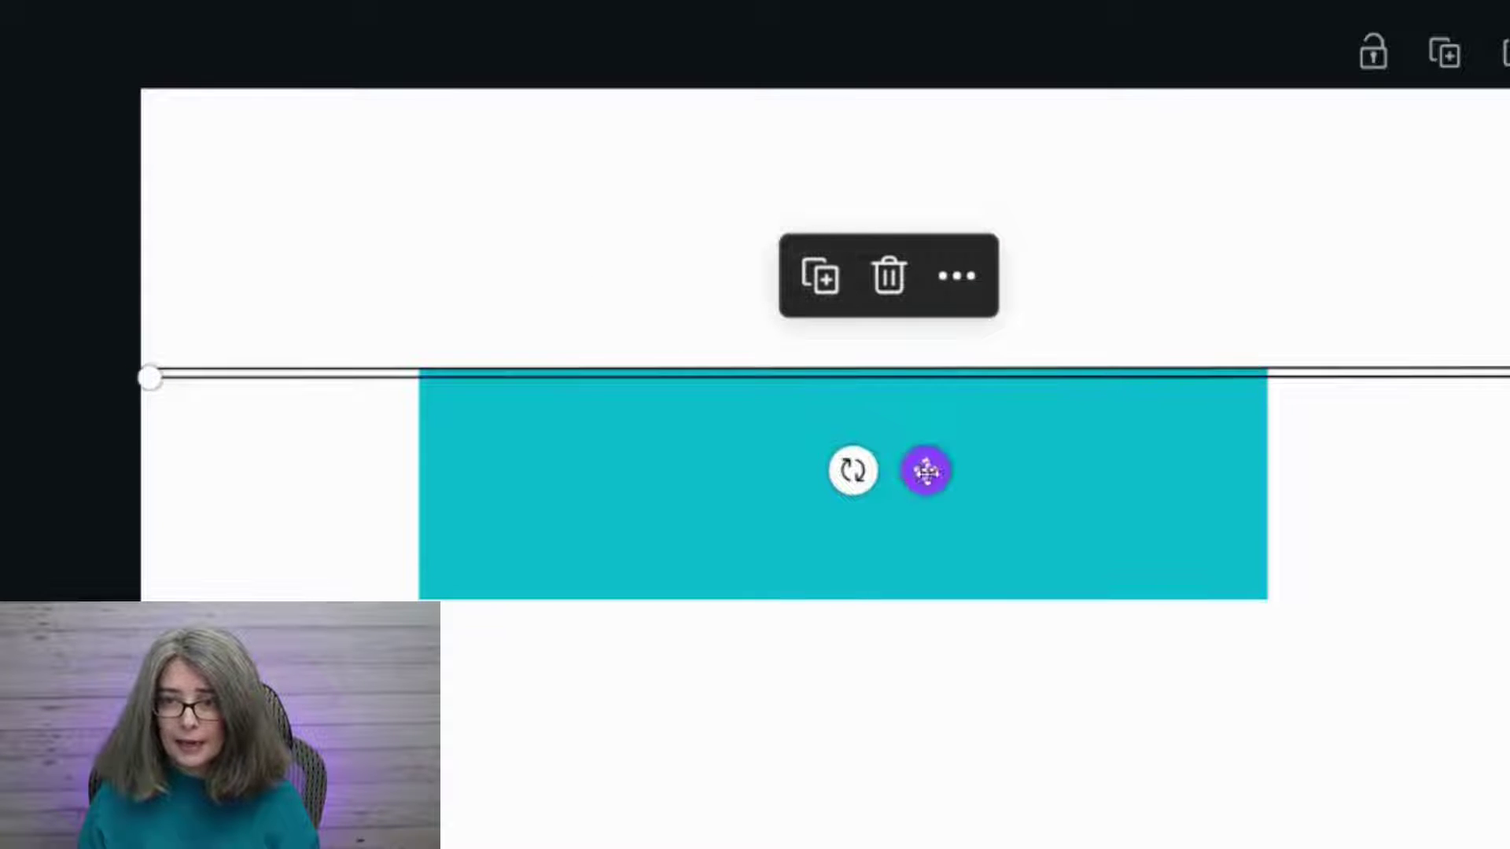
{"action": "left_click_drag", "start_coordinate": [926, 470], "coordinate": [894, 685]}
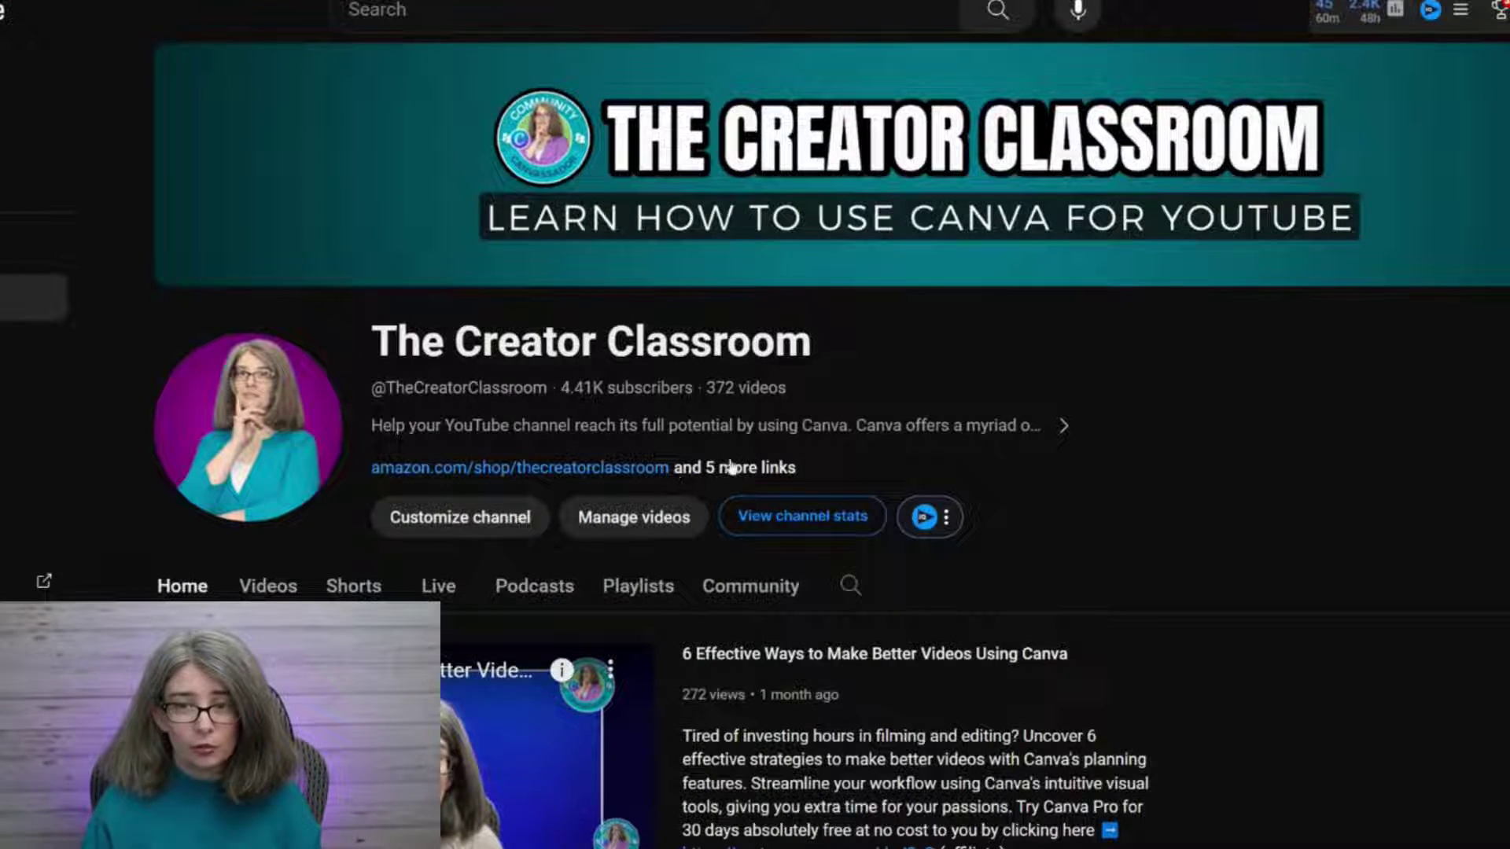
{"action": "left_click", "coordinate": [731, 467]}
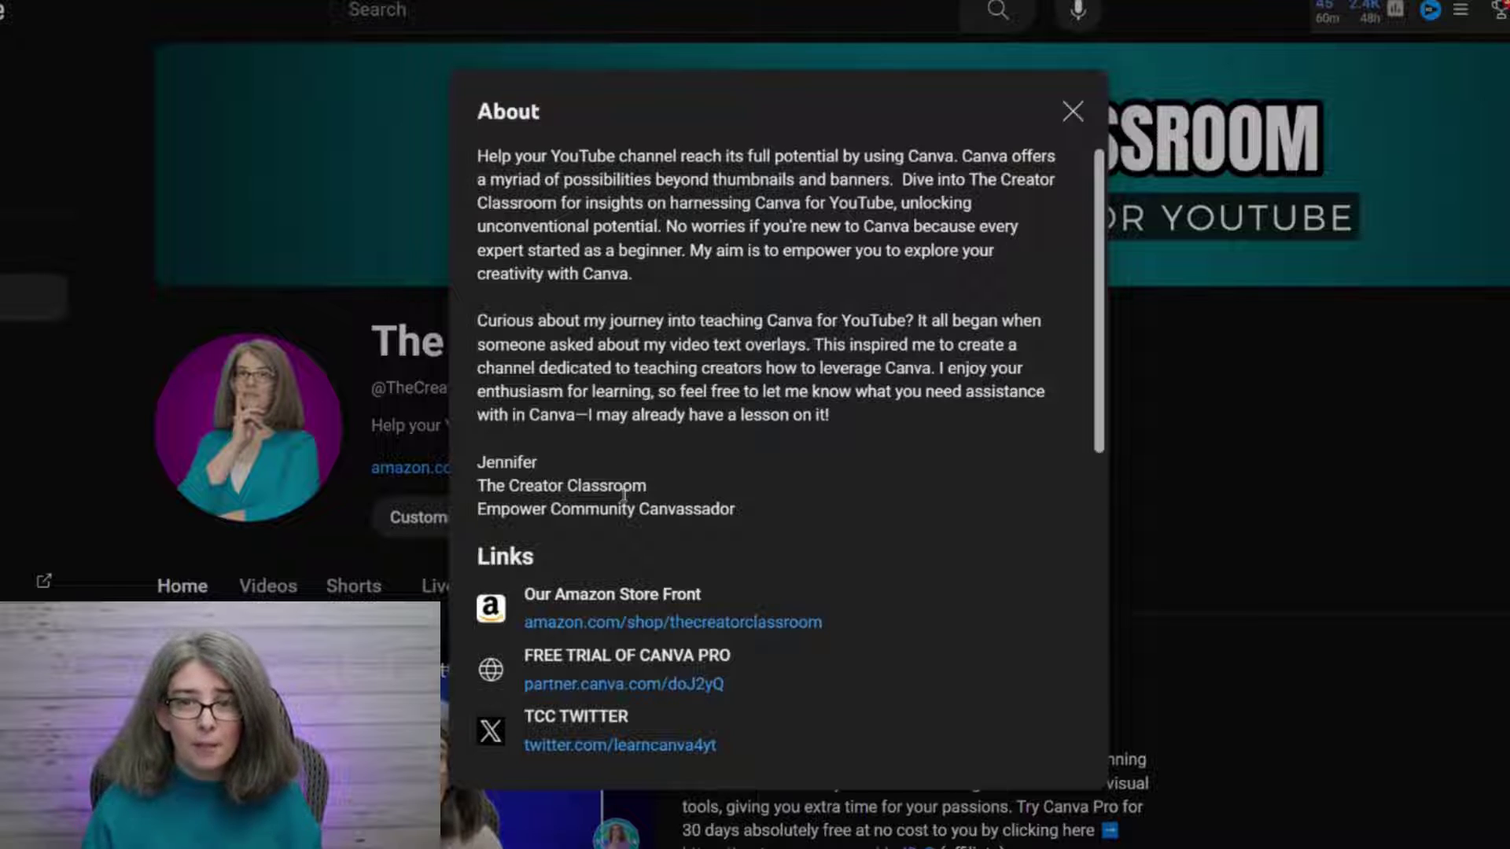
{"action": "scroll", "coordinate": [623, 493], "scroll_direction": "down", "scroll_amount": 5}
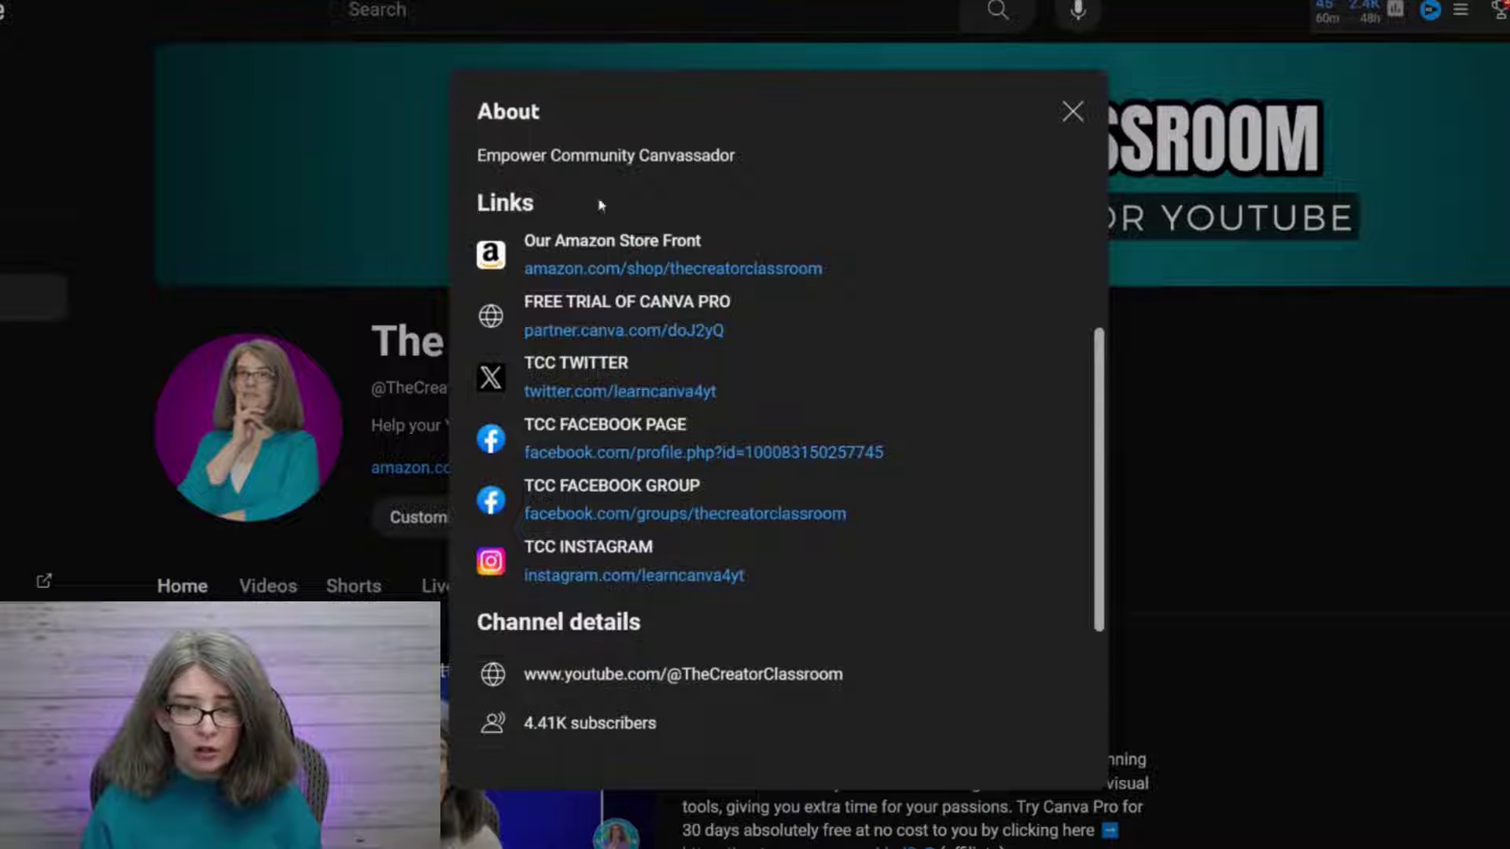
{"action": "left_click", "coordinate": [1058, 113]}
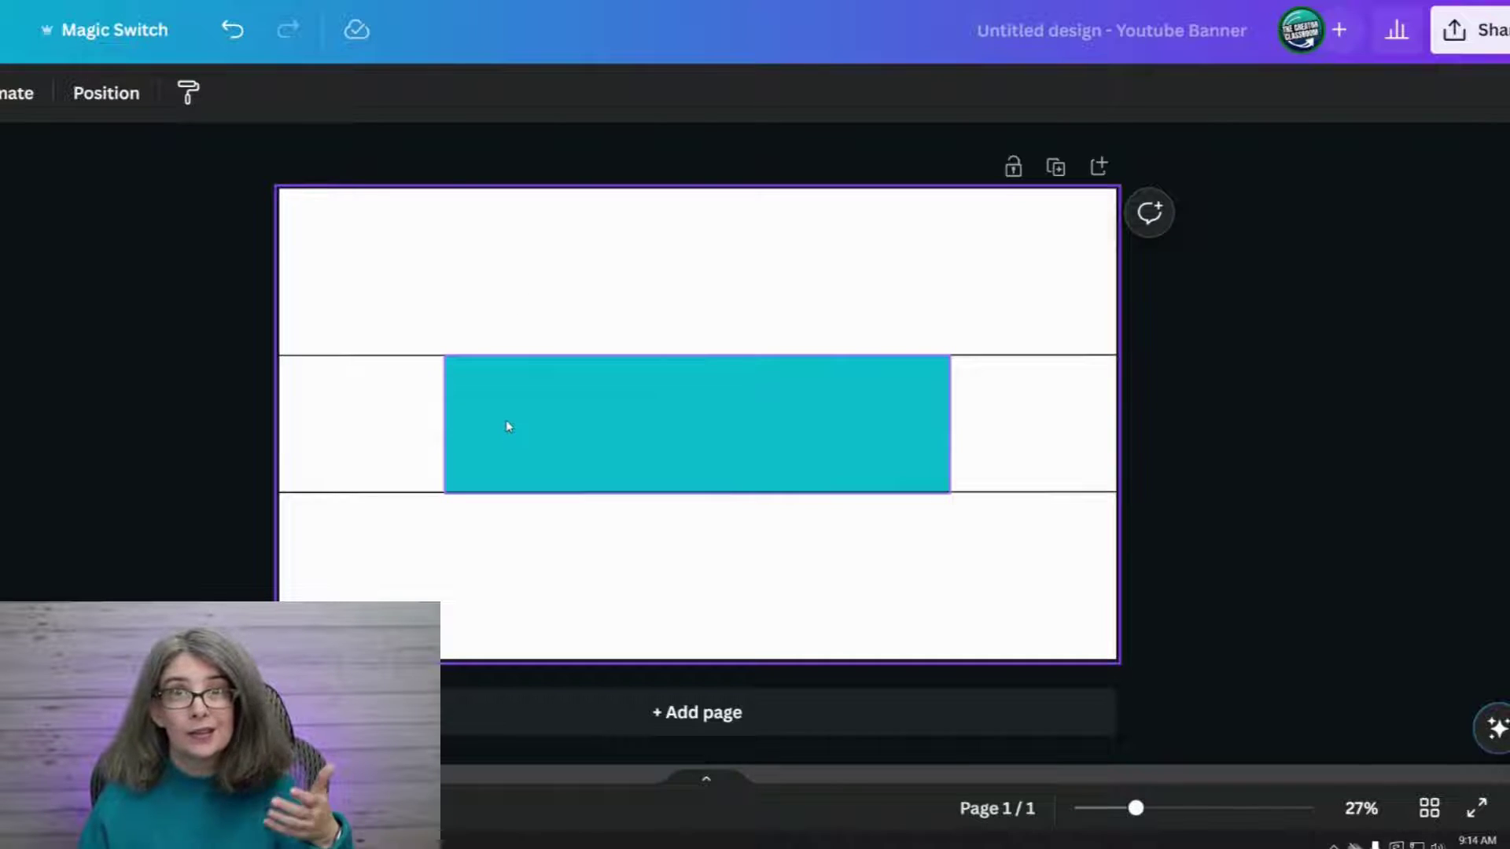
Lock the rectangle-and-lines group, add a blank Page 2, and show Projects
{"action": "left_click", "coordinate": [488, 423]}
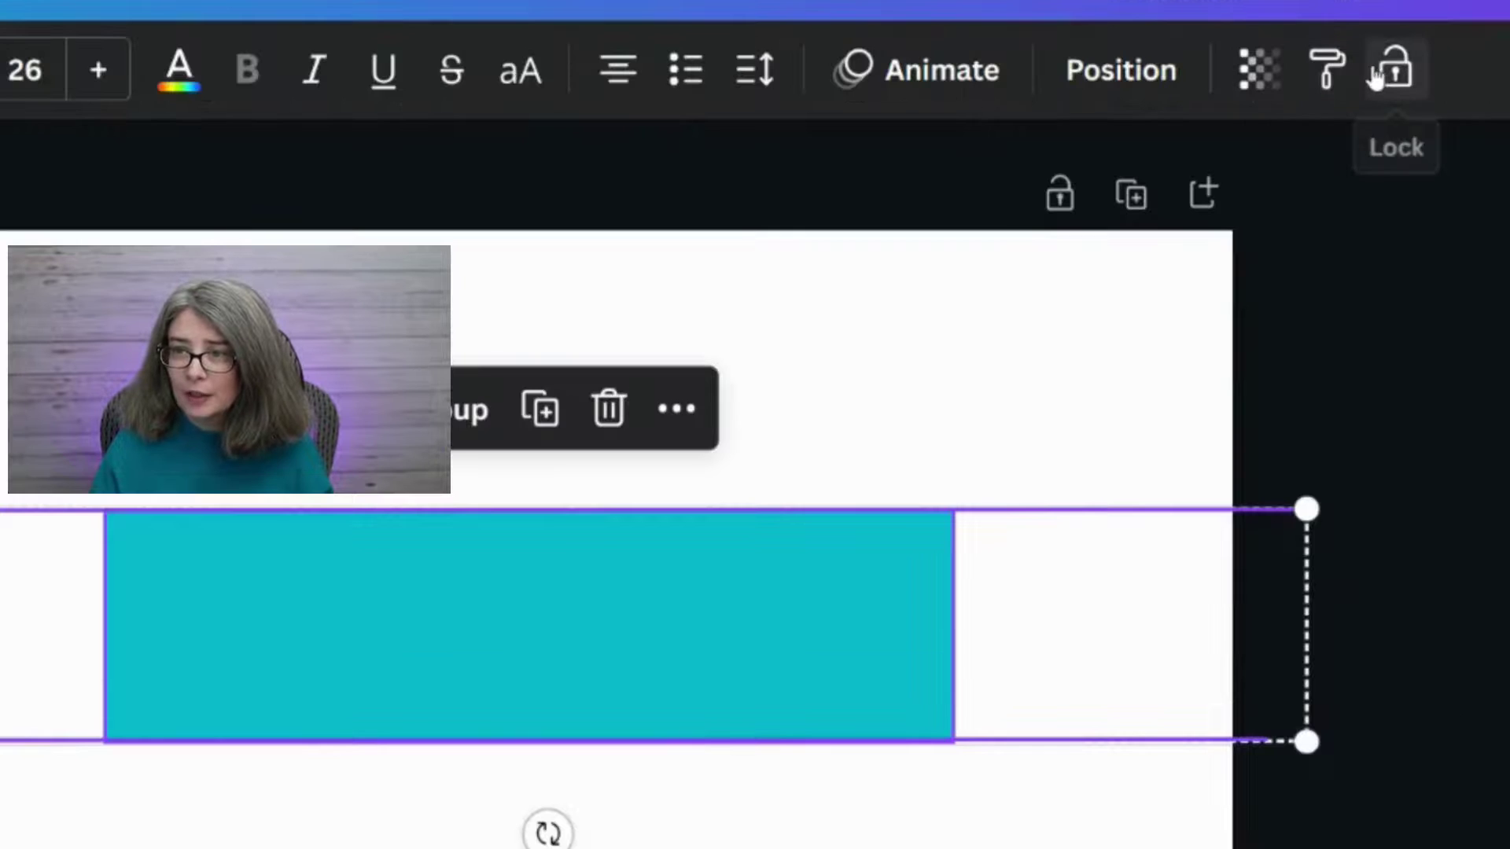
{"action": "left_click", "coordinate": [1394, 76]}
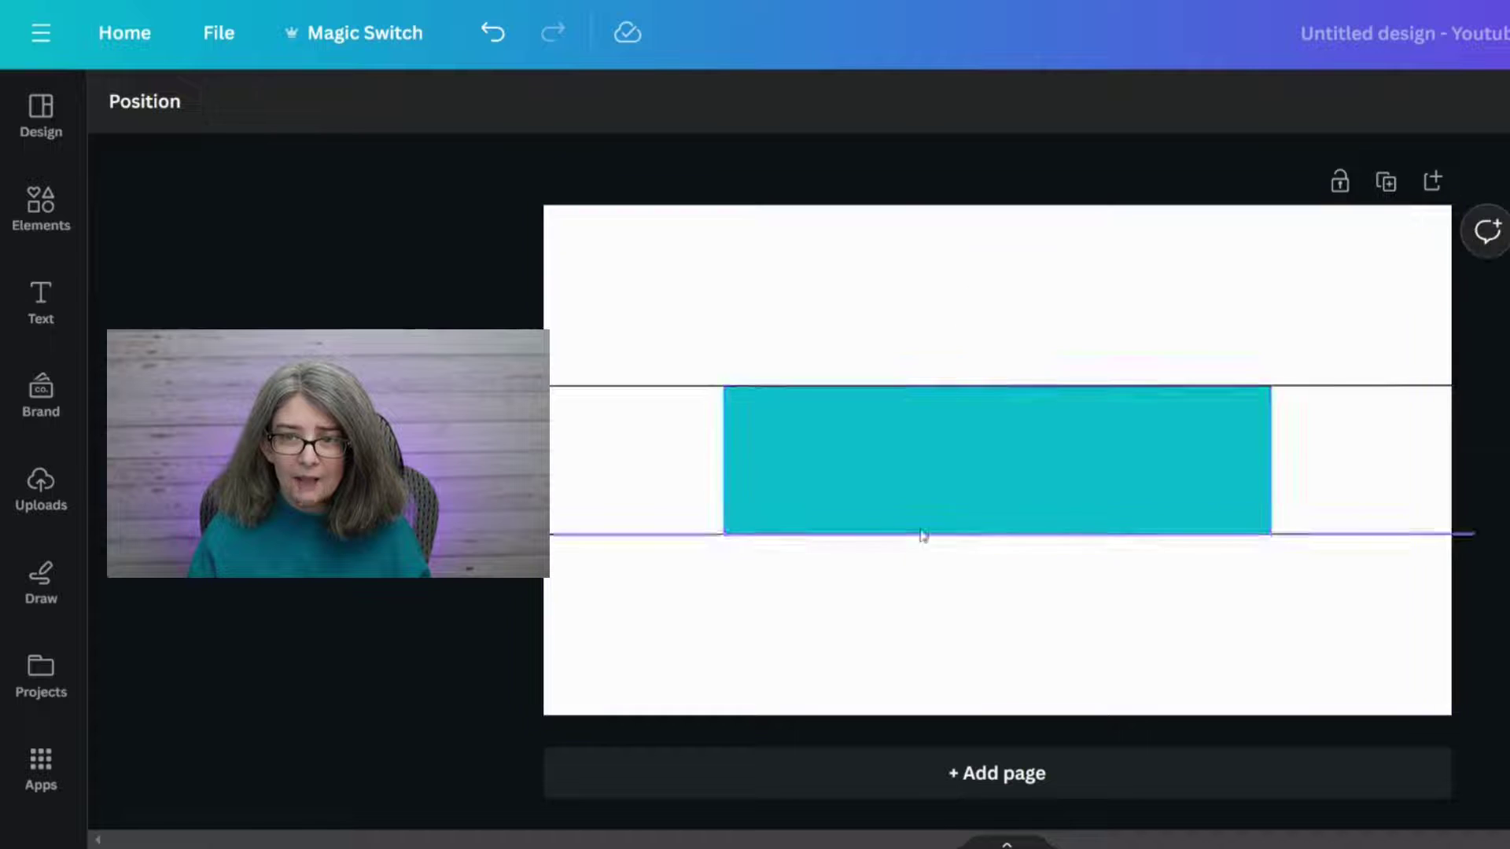
{"action": "key", "text": "Escape"}
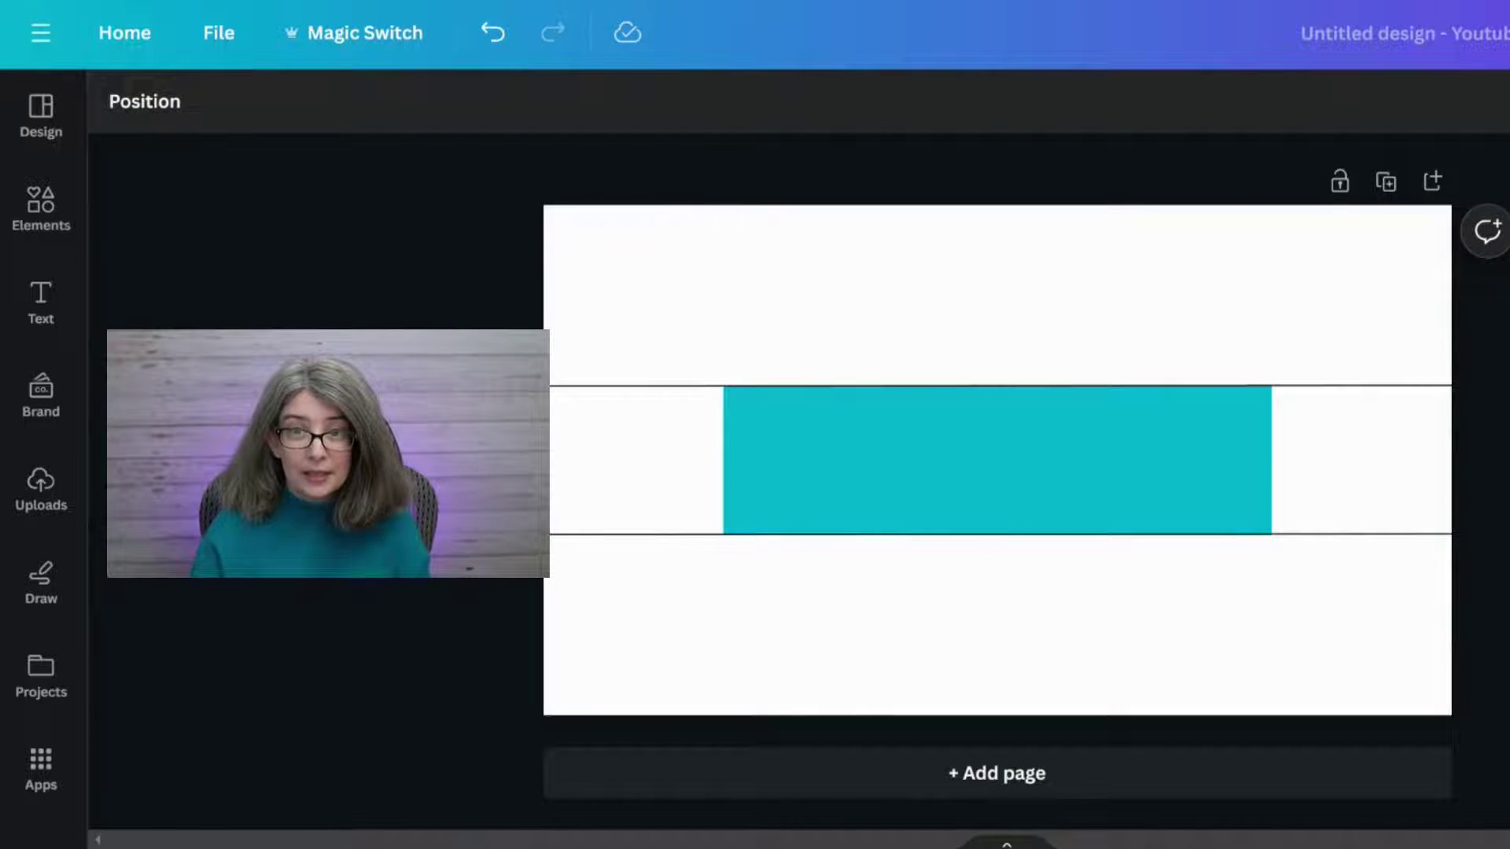
{"action": "key", "text": "ctrl+Return"}
{"action": "left_click", "coordinate": [41, 672]}
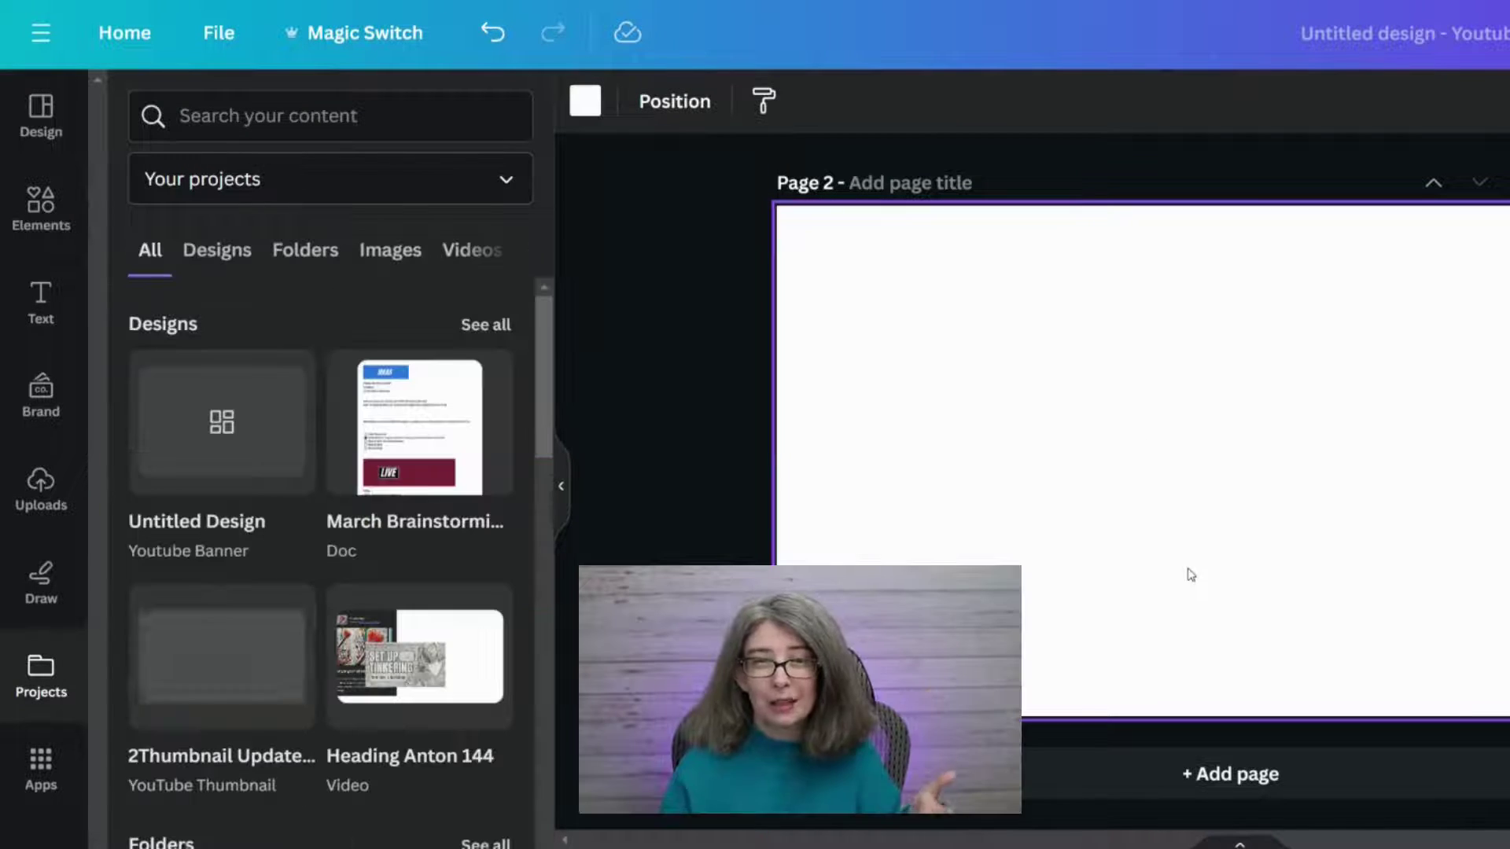
Search Projects for 'banner' and add the YouTube channel banner page as Page 2
{"action": "left_click", "coordinate": [291, 118]}
{"action": "type", "text": "bannetr"}
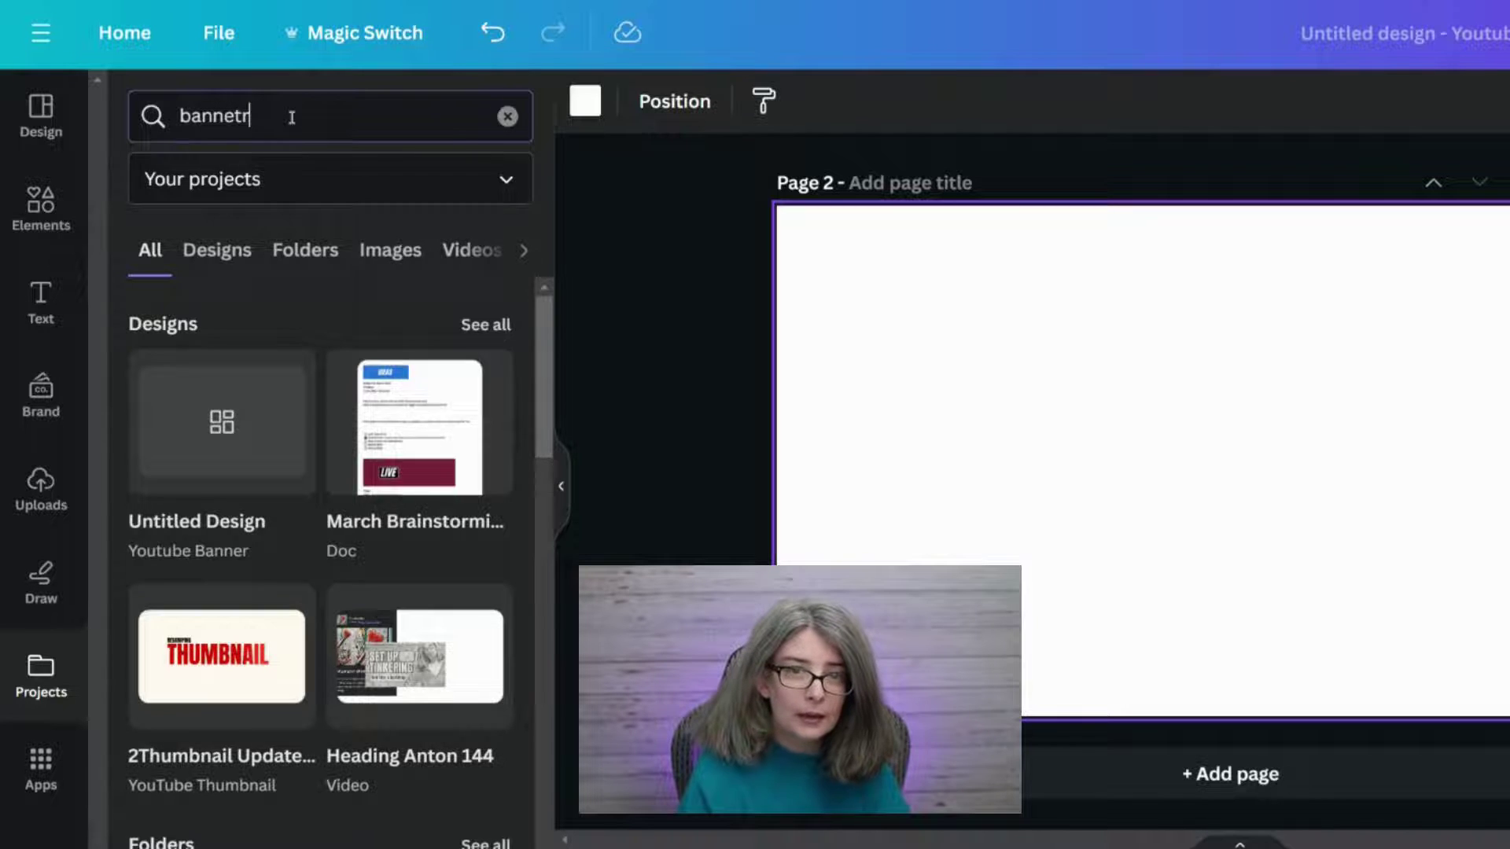
{"action": "key", "text": "Return"}
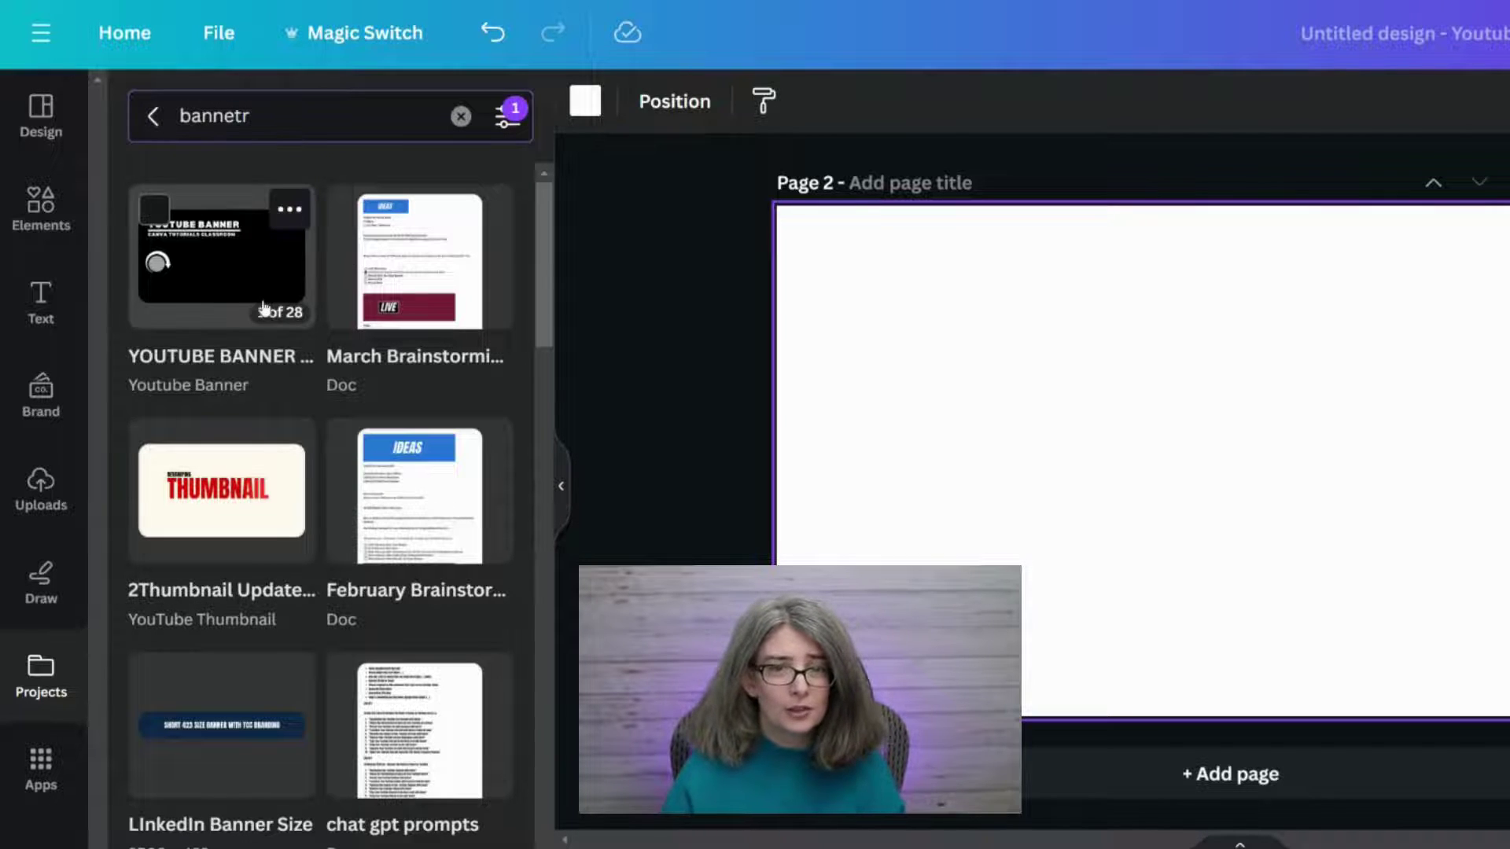
{"action": "left_click", "coordinate": [199, 277]}
{"action": "left_click", "coordinate": [201, 314]}
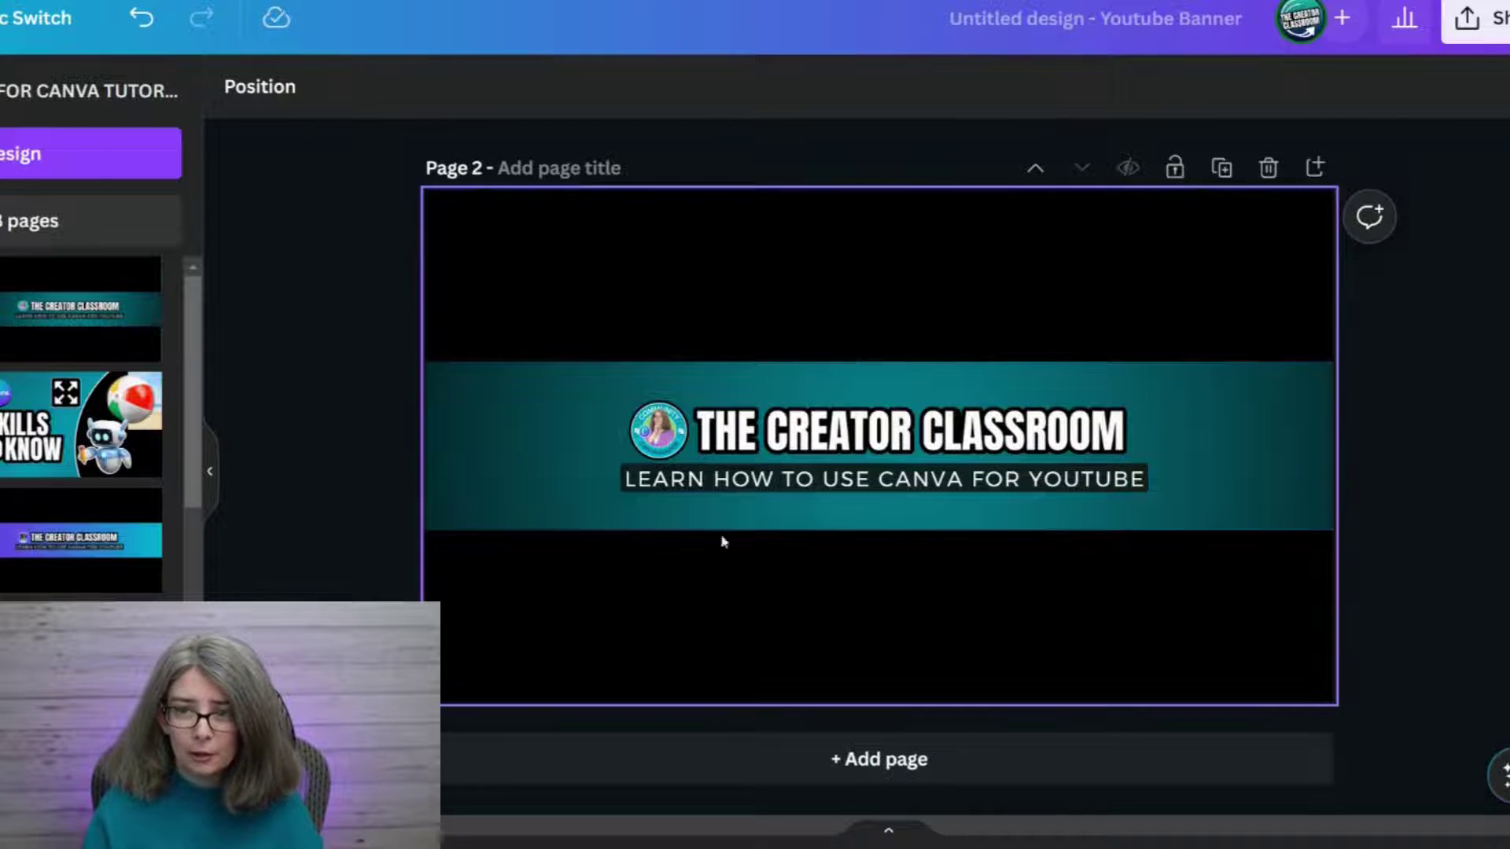
Unlock the teal rectangle on Page 1 and remove it from the page
{"action": "scroll", "coordinate": [732, 472], "scroll_direction": "up", "scroll_amount": 5}
{"action": "left_click", "coordinate": [745, 350]}
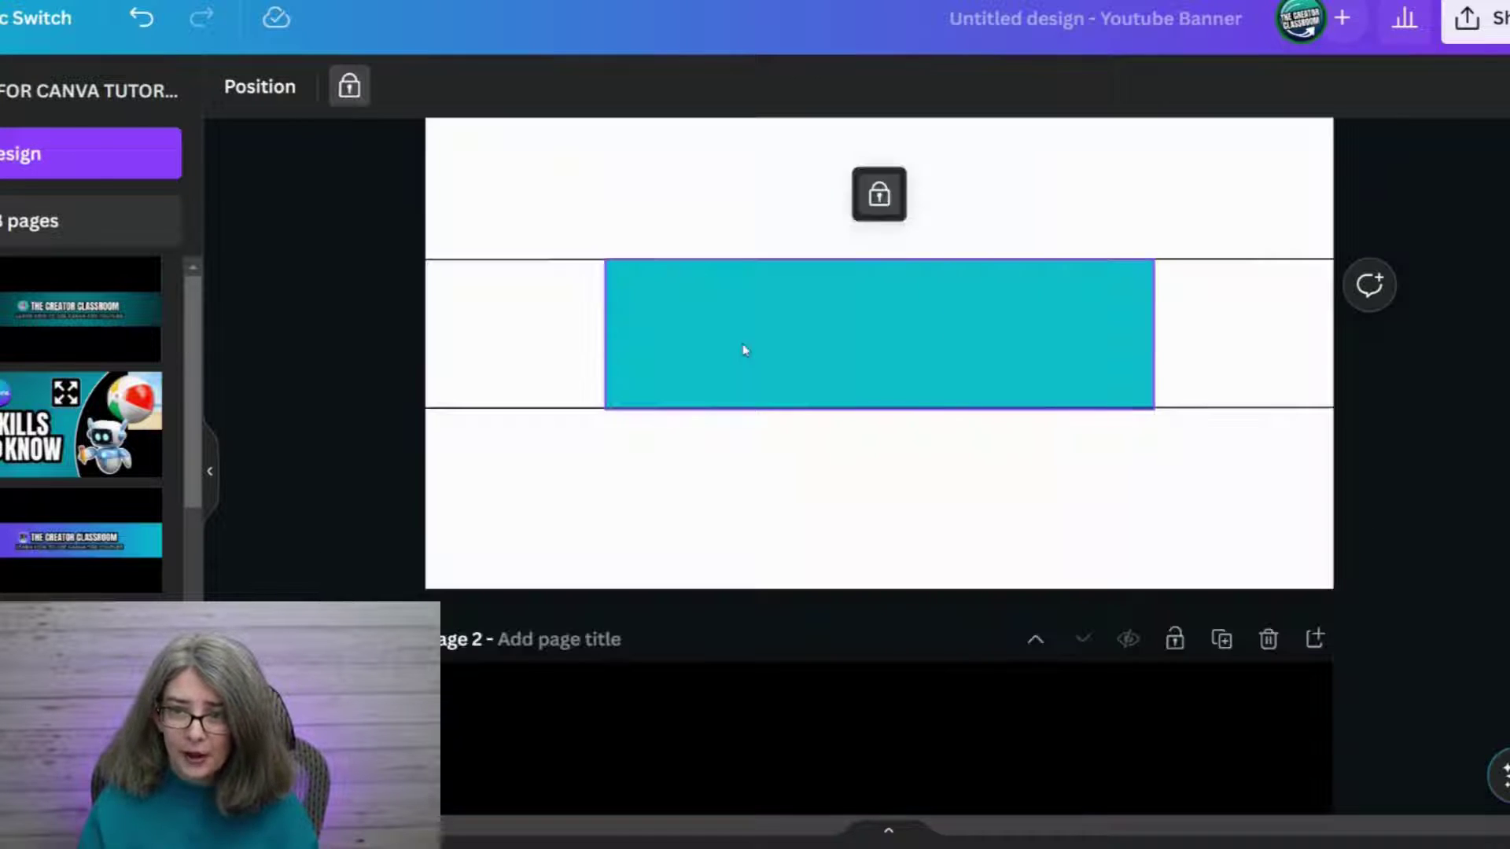
{"action": "left_click", "coordinate": [348, 87]}
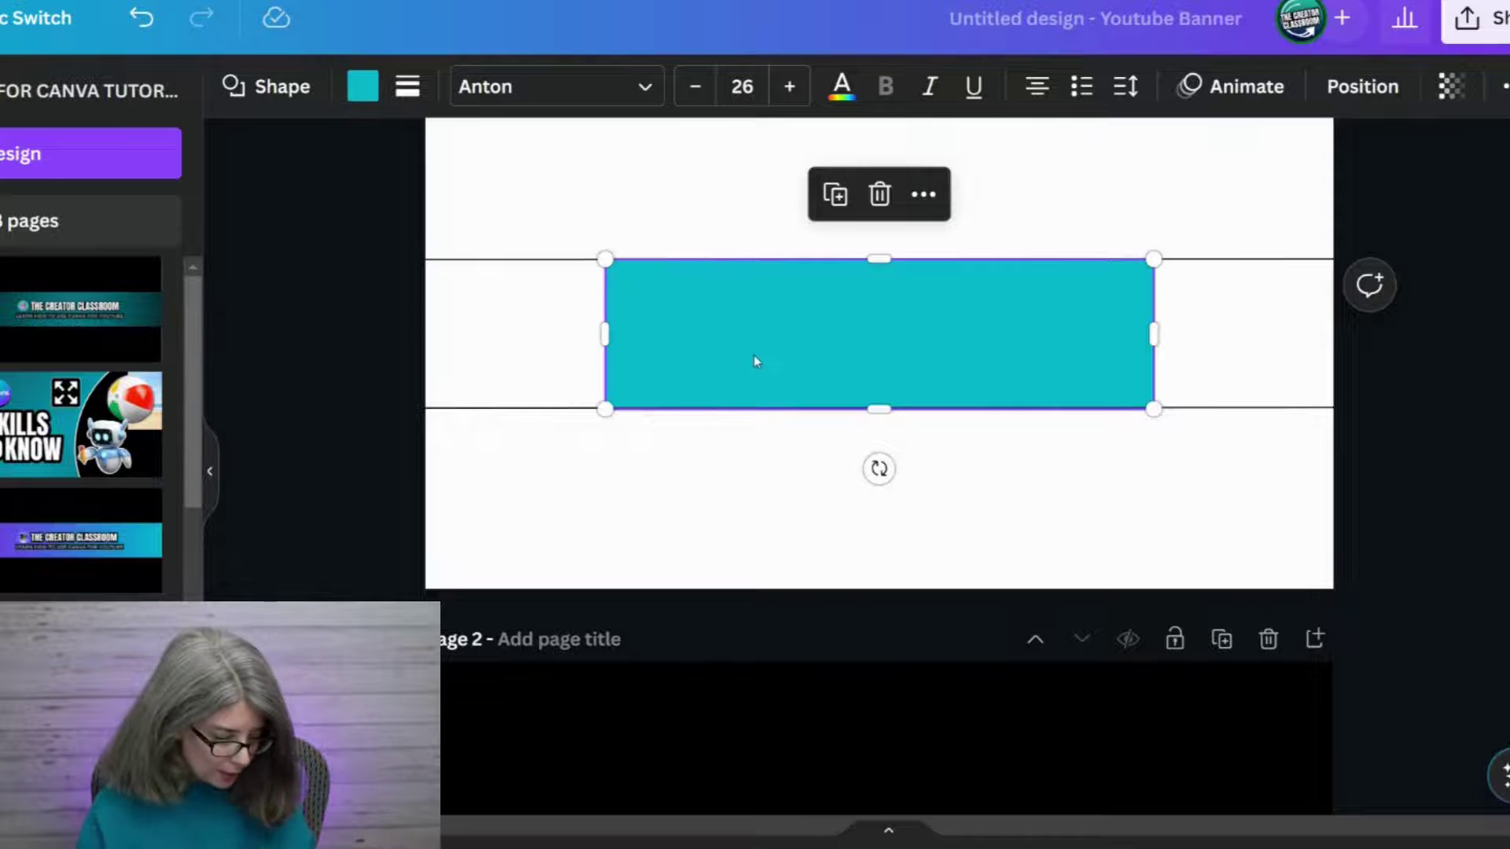
{"action": "key", "text": "Delete"}
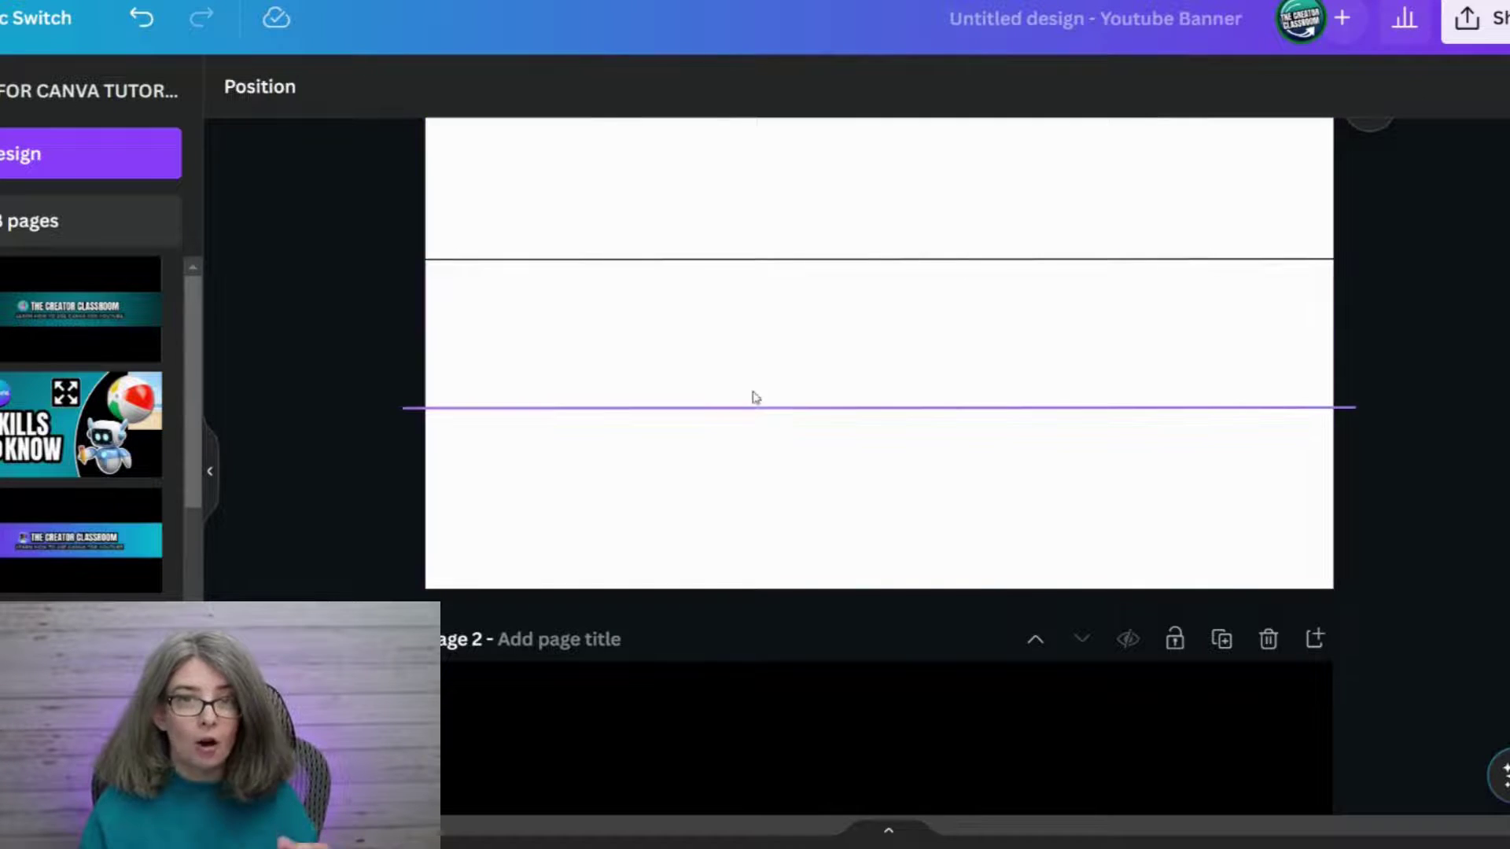
{"action": "scroll", "coordinate": [758, 407], "scroll_direction": "down", "scroll_amount": 5}
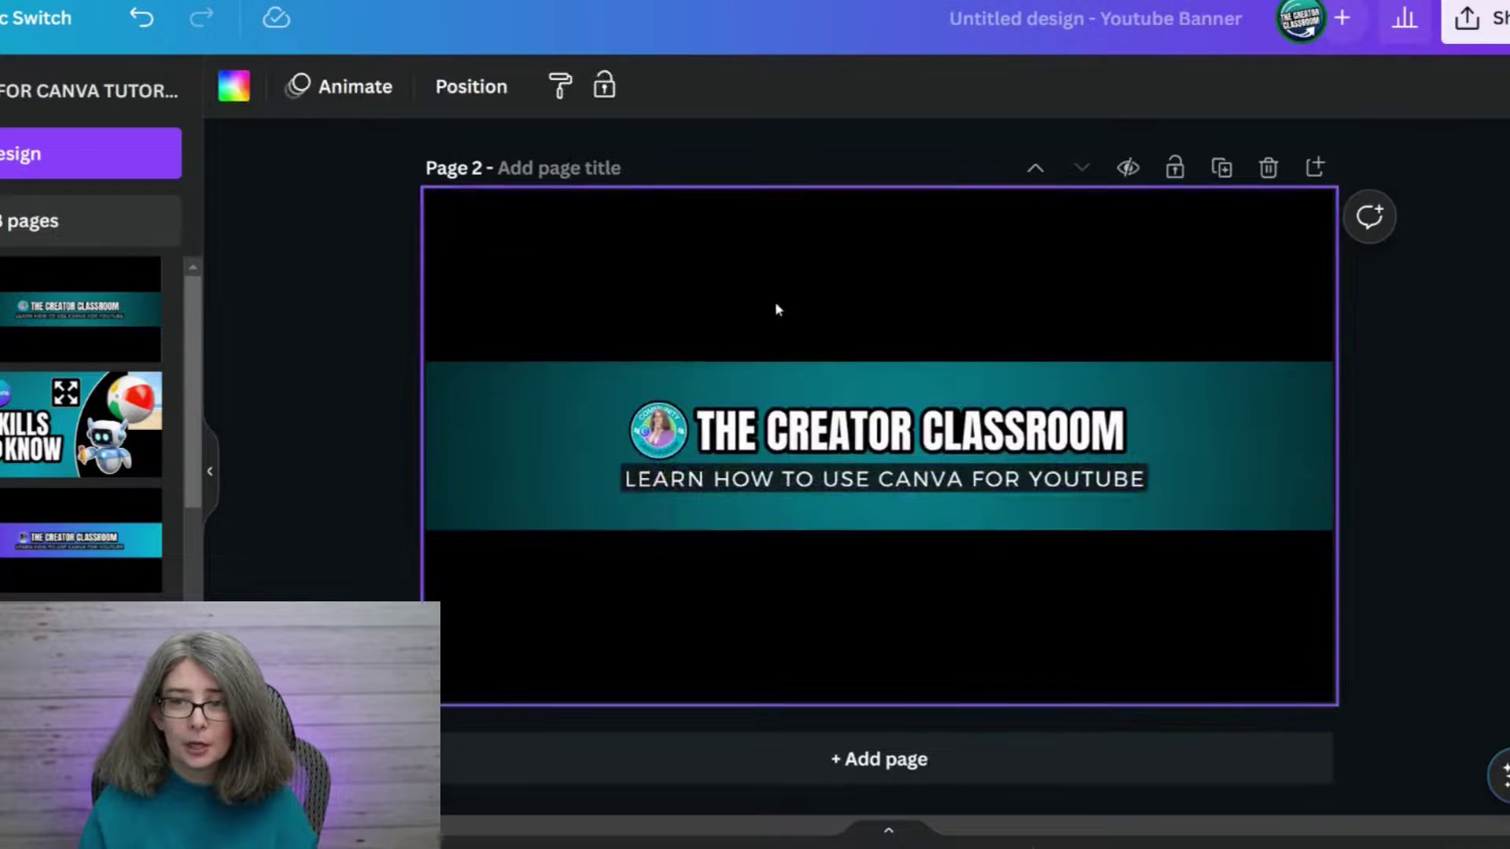
Paste the teal rectangle over the middle of 'The Creator Classroom' banner on Page 2
{"action": "key", "text": "ctrl+v"}
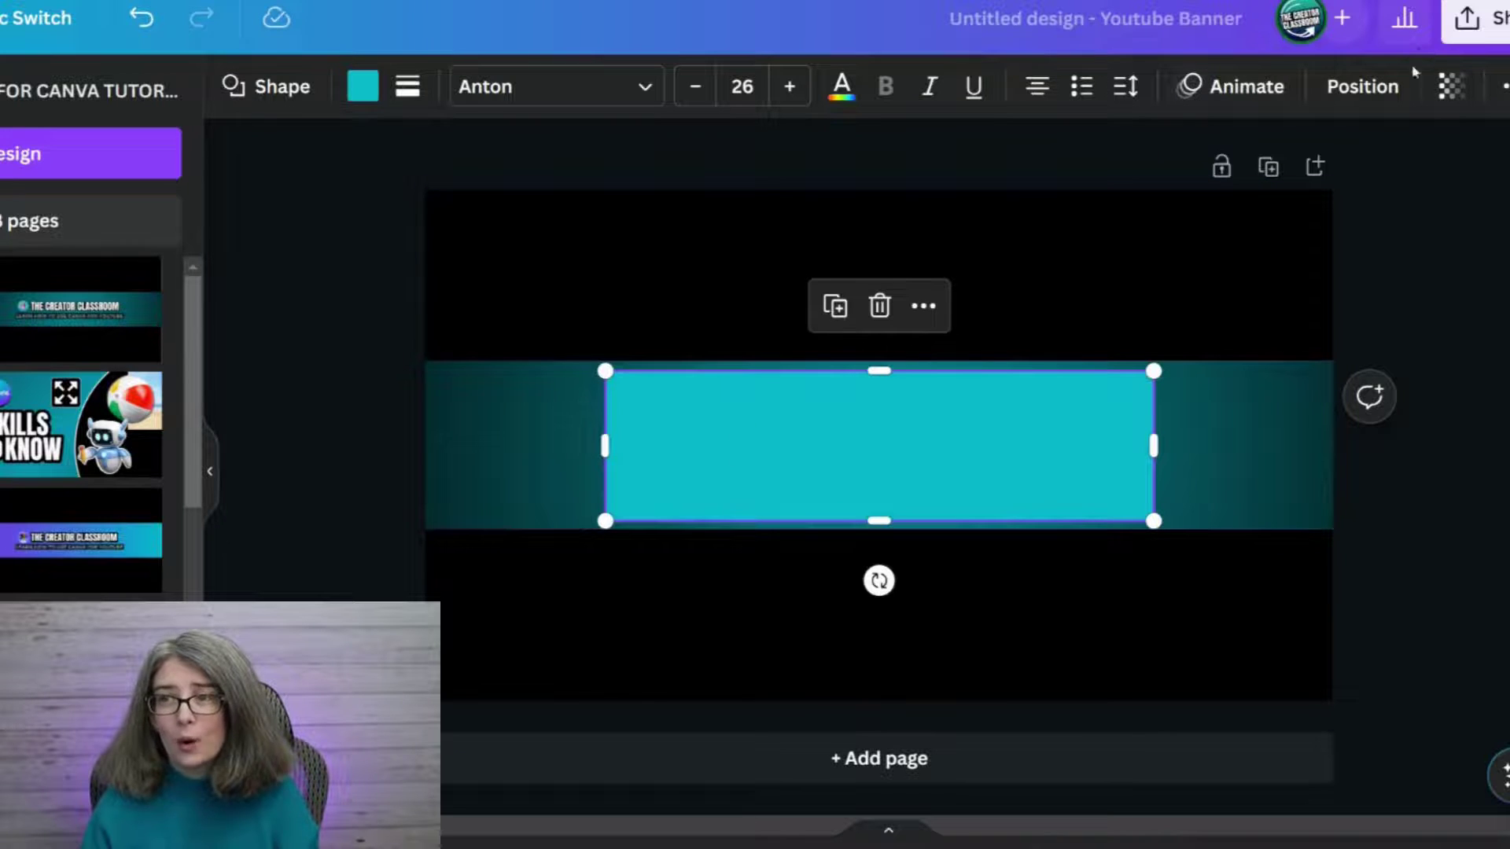
{"action": "left_click", "coordinate": [1362, 87]}
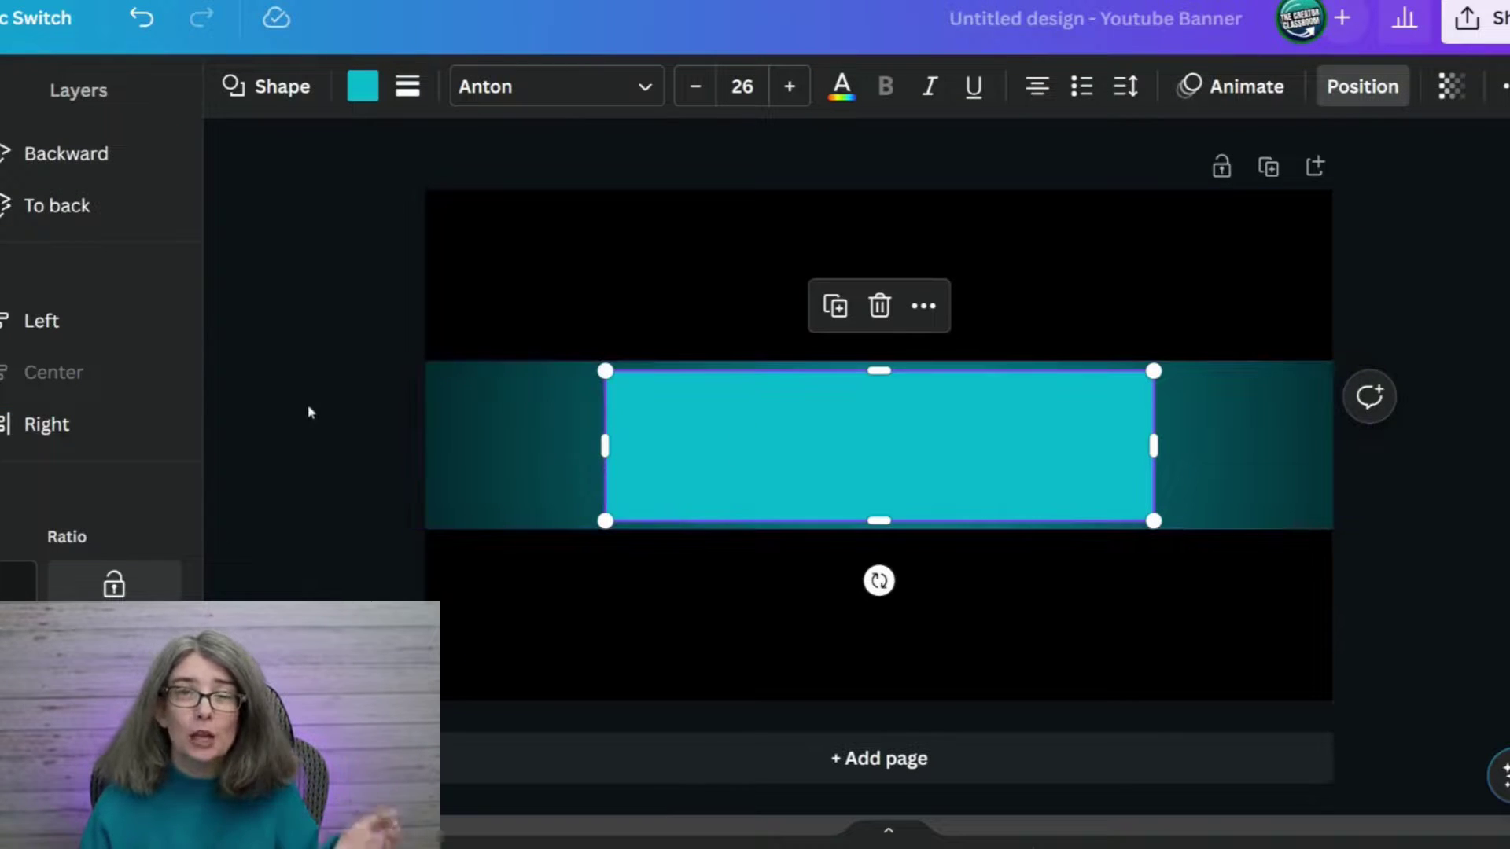